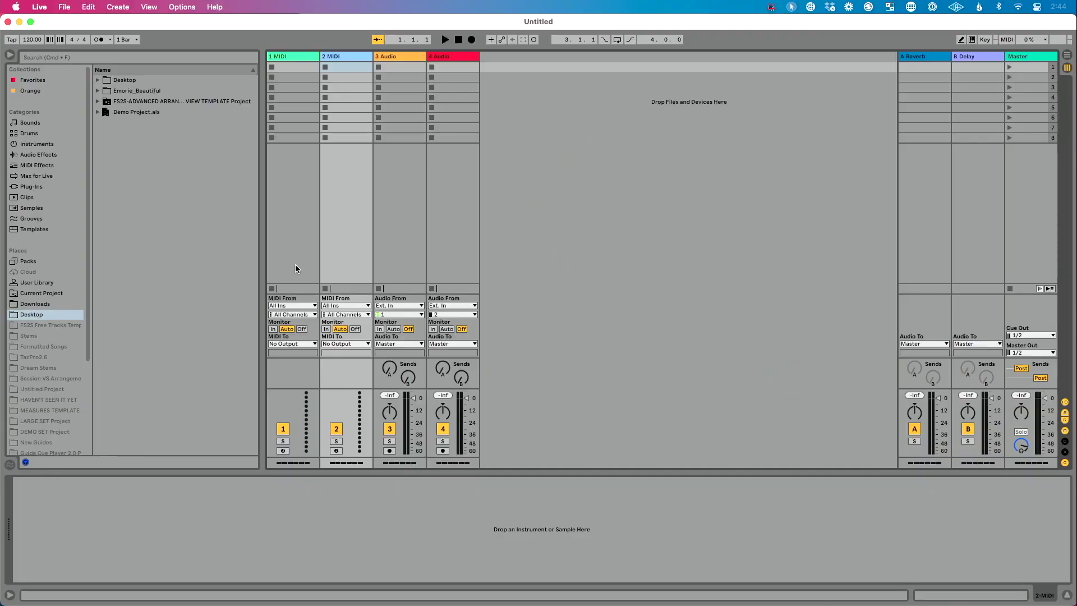
Select Demo Project.als in the browser and switch to Audio MIDI Setup.
{"action": "left_click", "coordinate": [128, 115]}
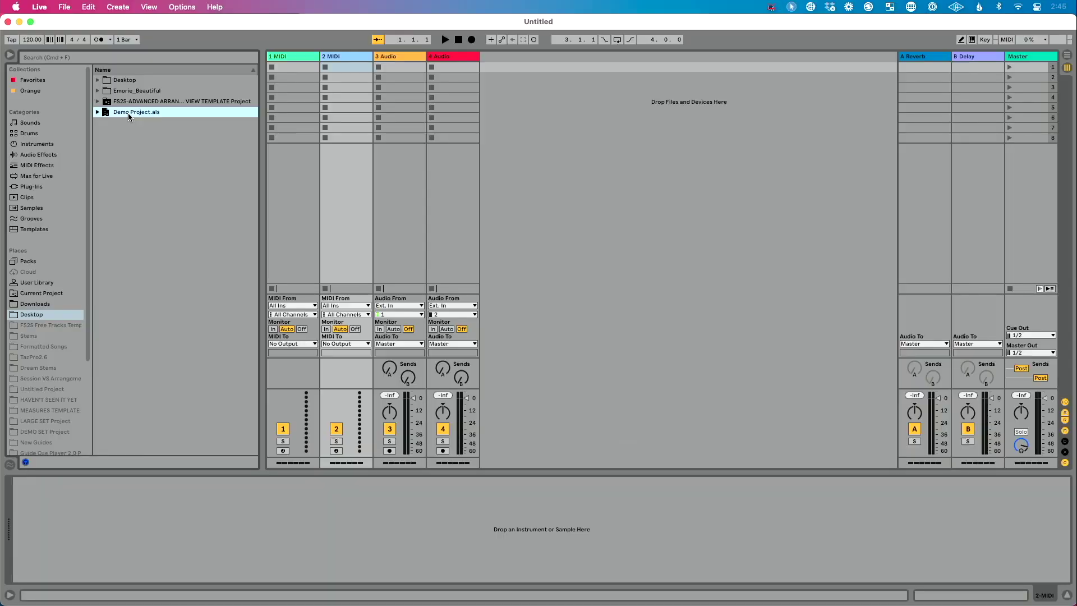
{"action": "key", "text": "super+space"}
{"action": "type", "text": "audio"}
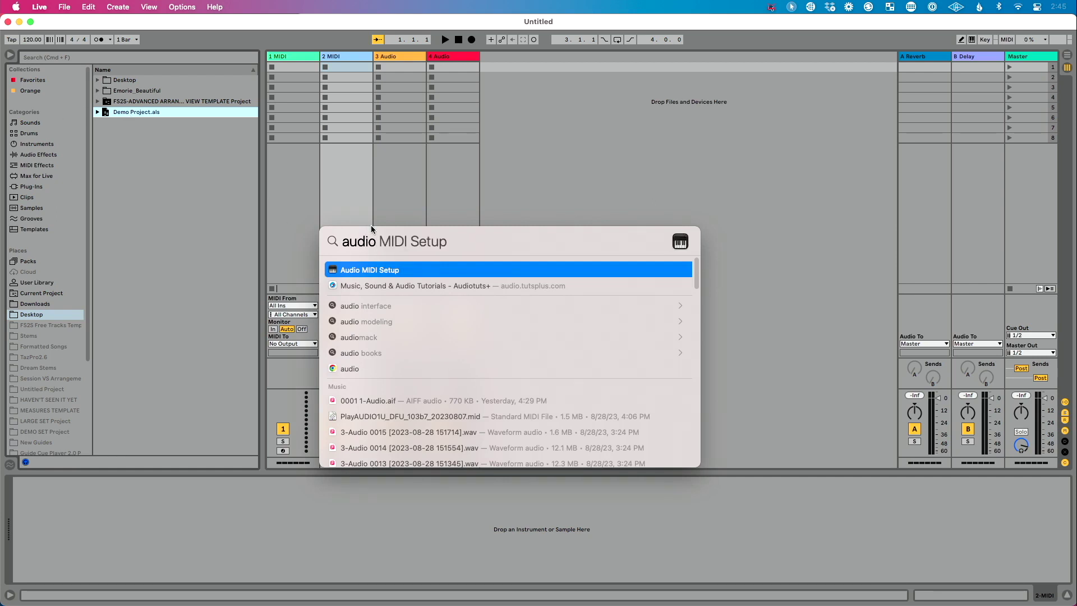
{"action": "left_click", "coordinate": [397, 265]}
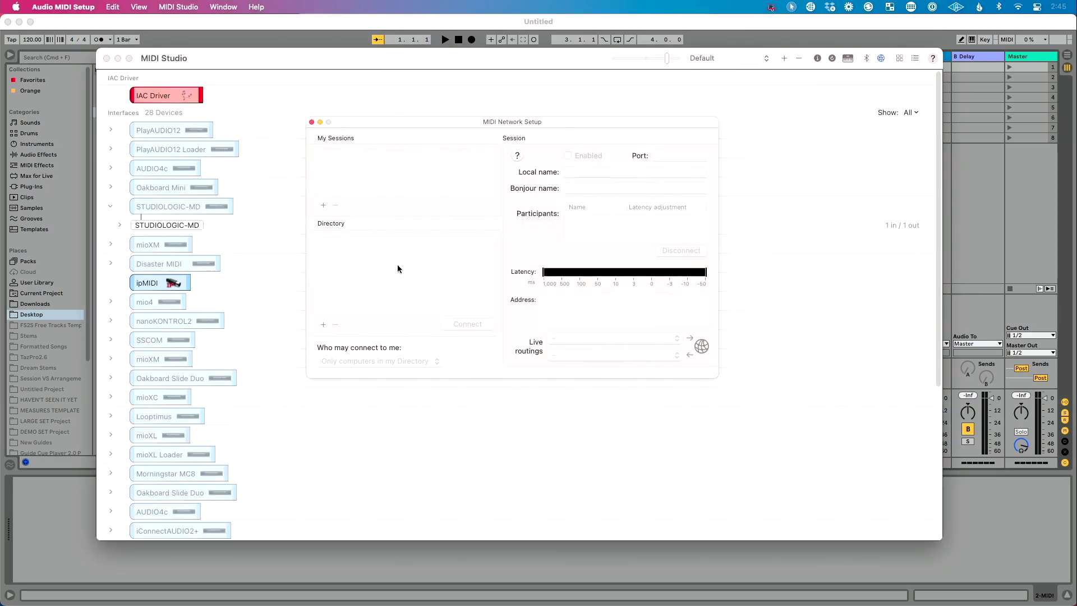
Close the MIDI Network Setup window and hide MIDI Studio.
{"action": "left_click", "coordinate": [312, 121]}
{"action": "left_click", "coordinate": [212, 8]}
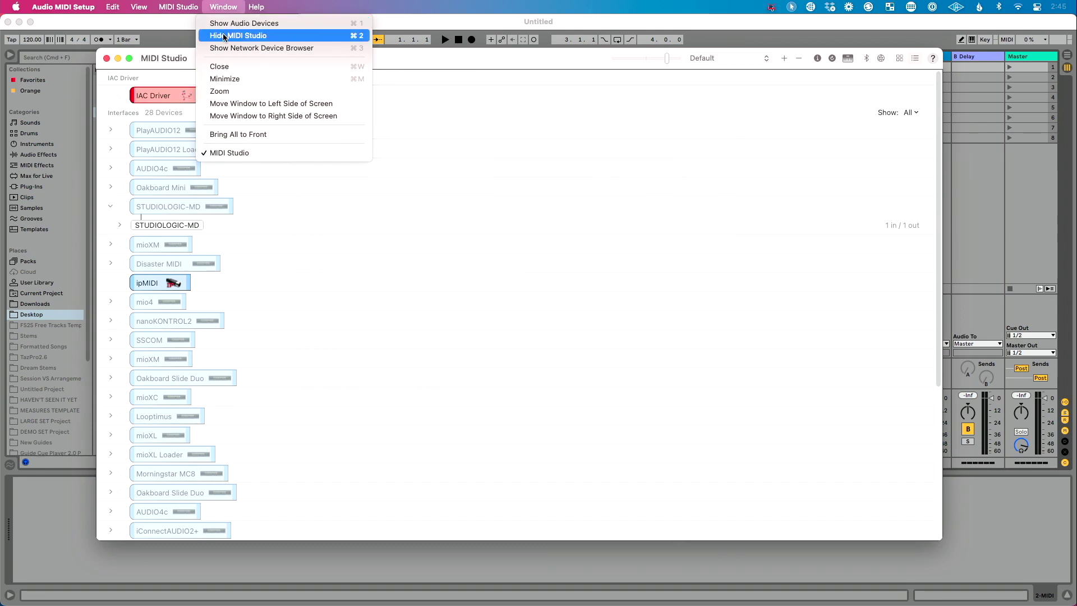
{"action": "left_click", "coordinate": [224, 36]}
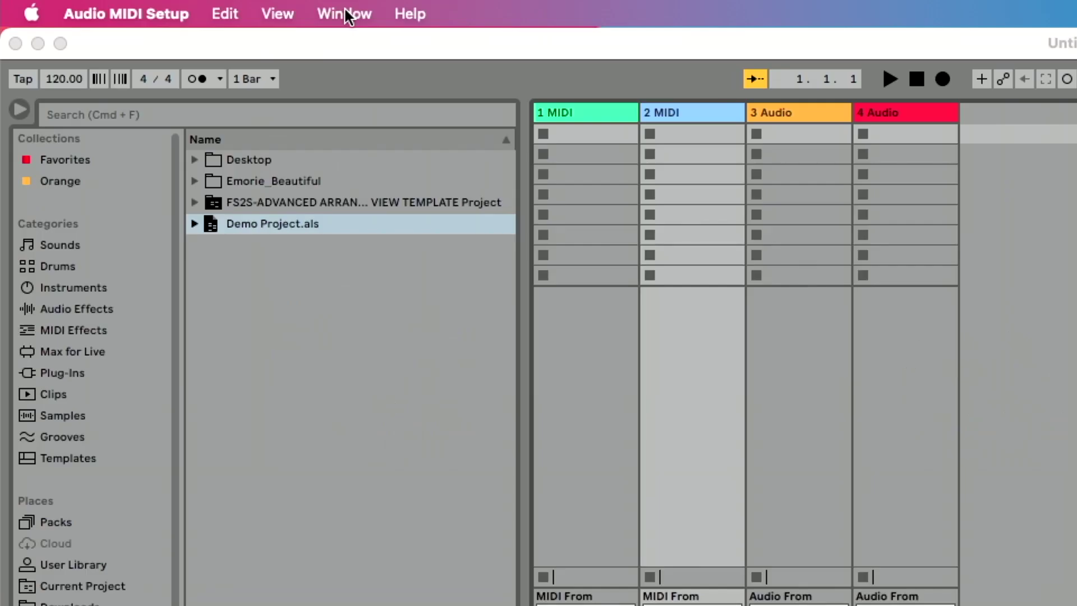
Show MIDI Studio and open MIDI Network Setup.
{"action": "left_click", "coordinate": [346, 15]}
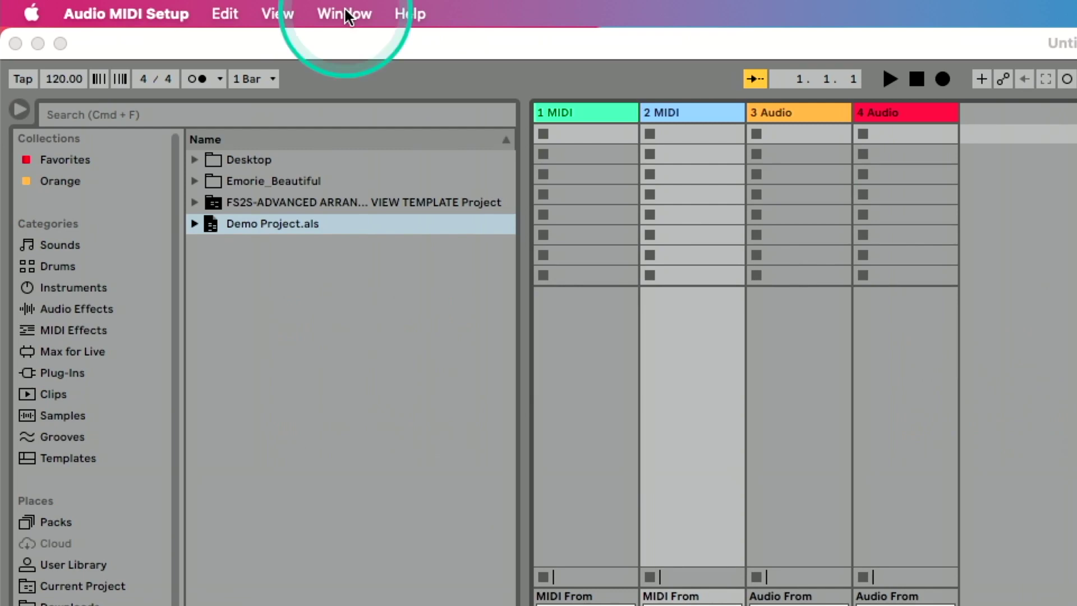
{"action": "left_click", "coordinate": [378, 78]}
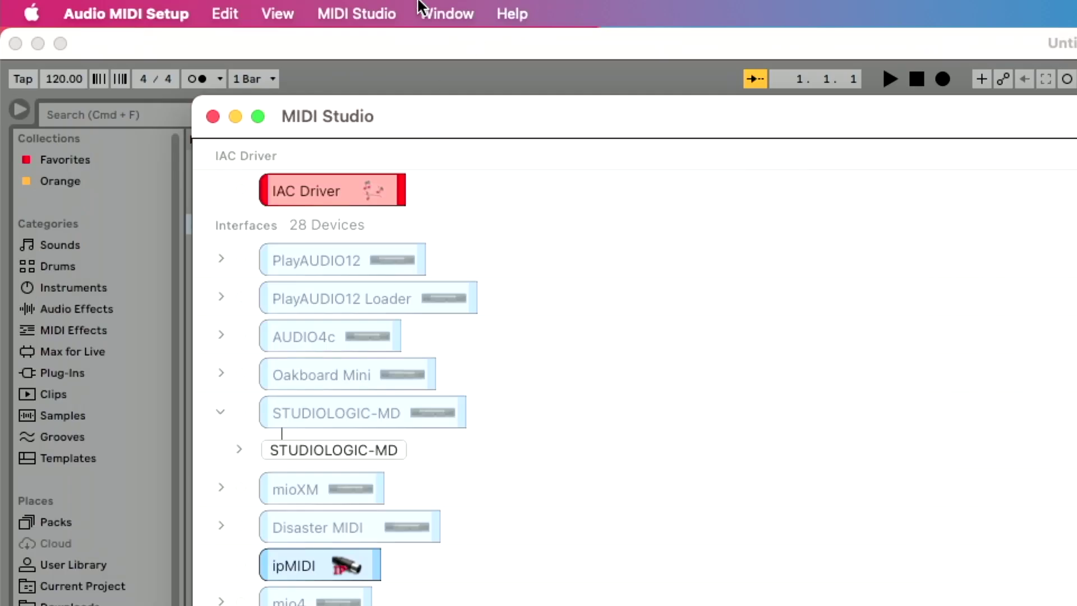
{"action": "left_click", "coordinate": [169, 7]}
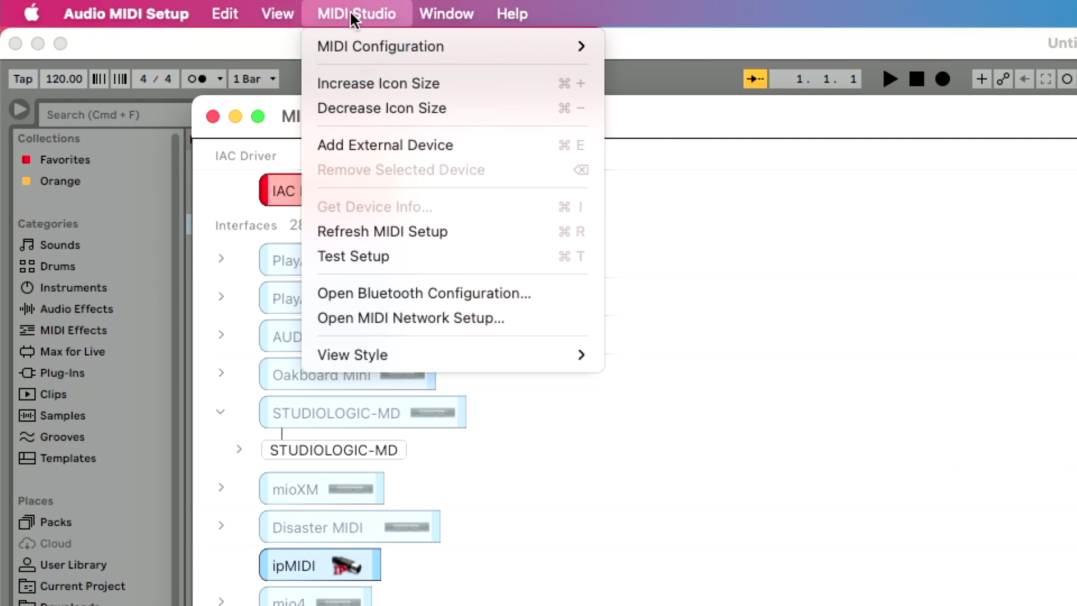
{"action": "left_click", "coordinate": [406, 322]}
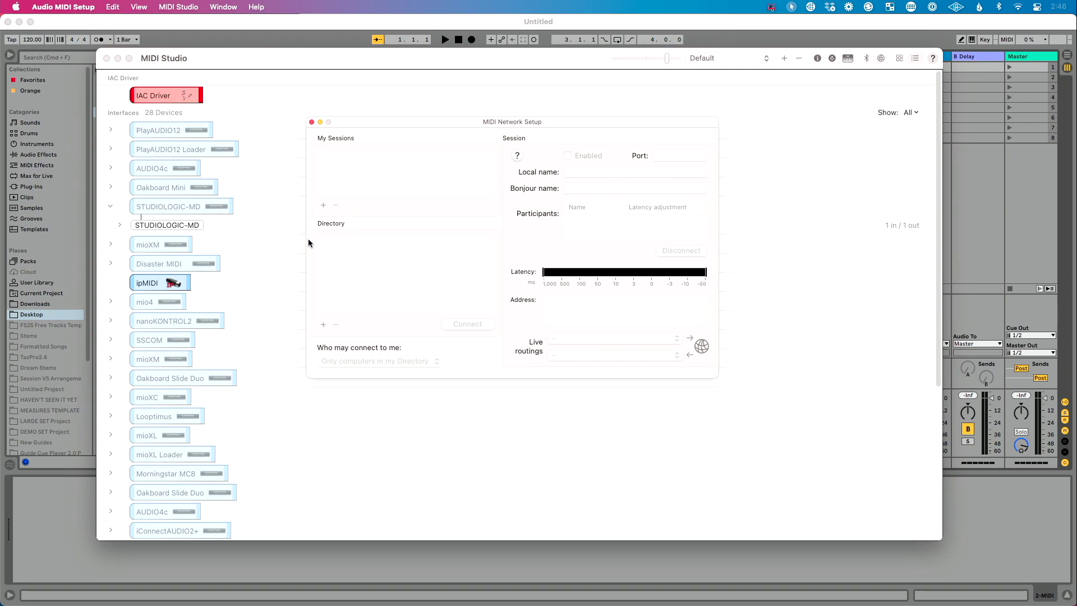
Add a network MIDI session with the local name tolightkey and the Bonjour name fromableton.
{"action": "left_click", "coordinate": [323, 206]}
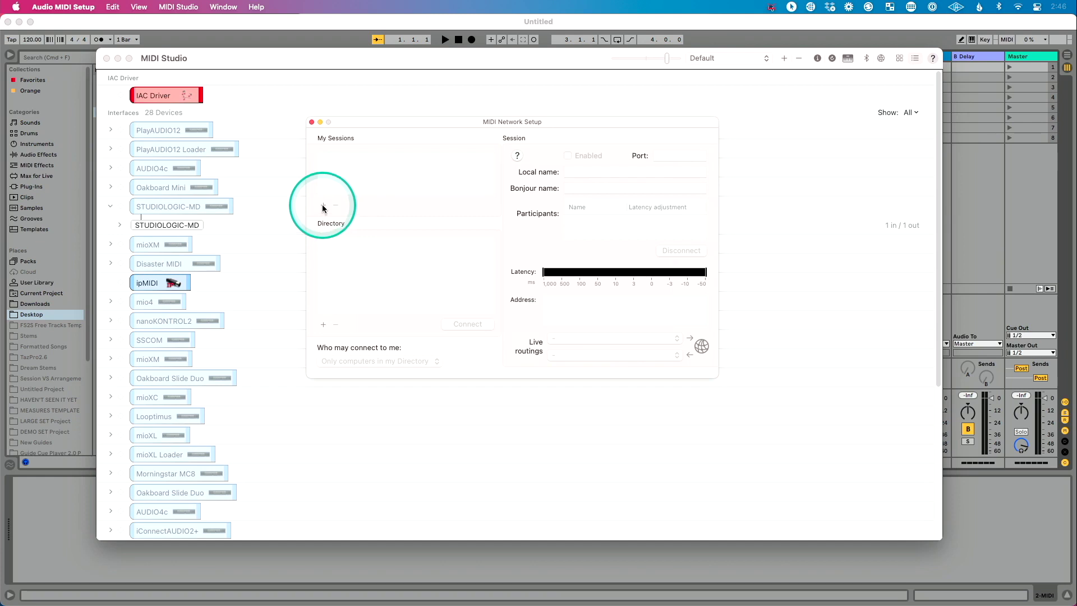
{"action": "left_click", "coordinate": [324, 207]}
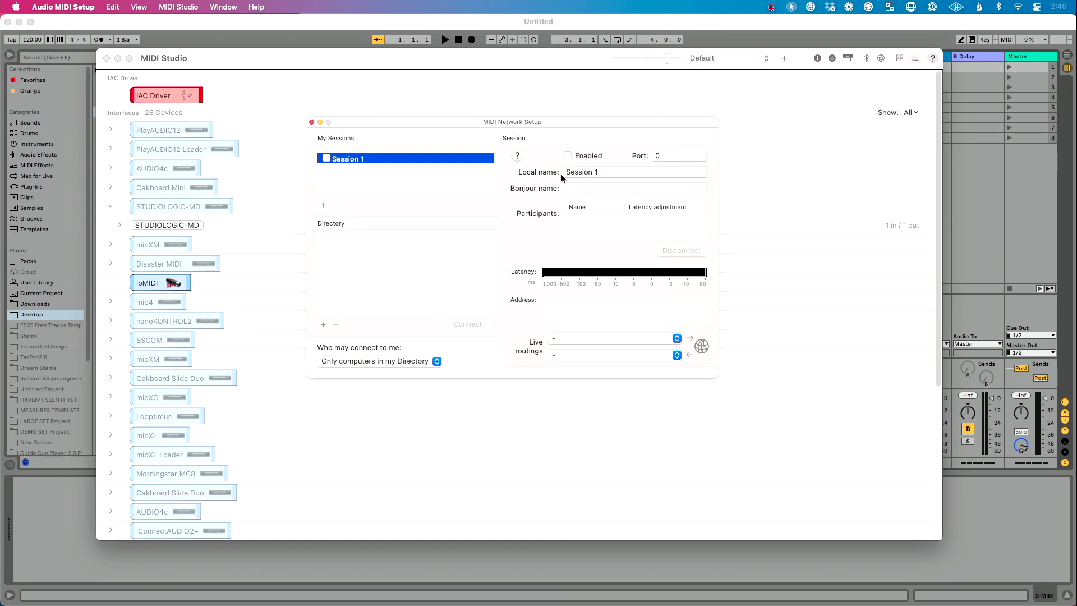
{"action": "left_click", "coordinate": [581, 172]}
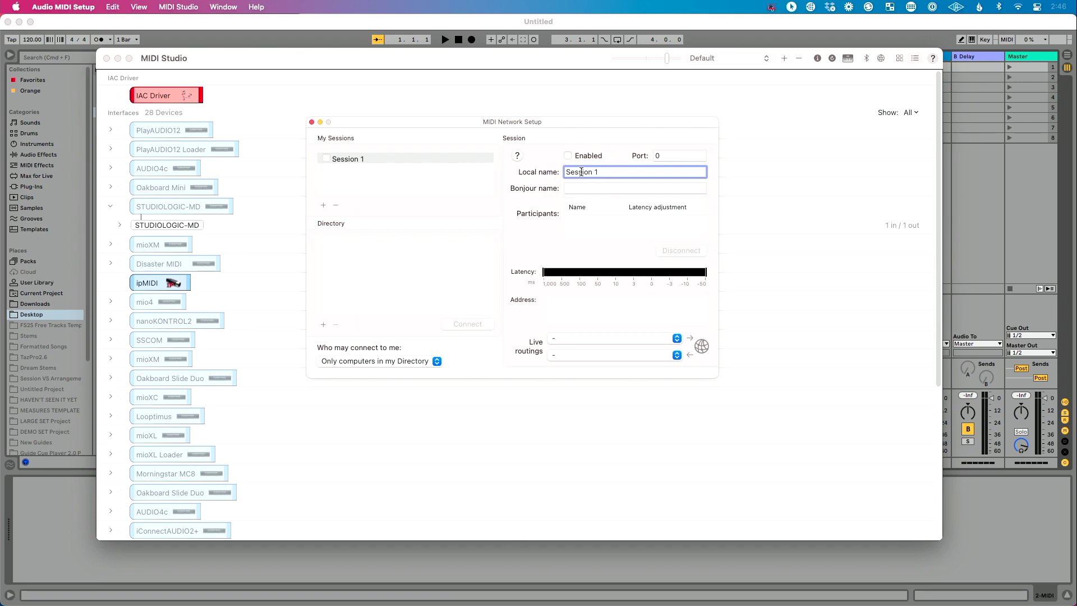
{"action": "triple_click", "coordinate": [581, 171]}
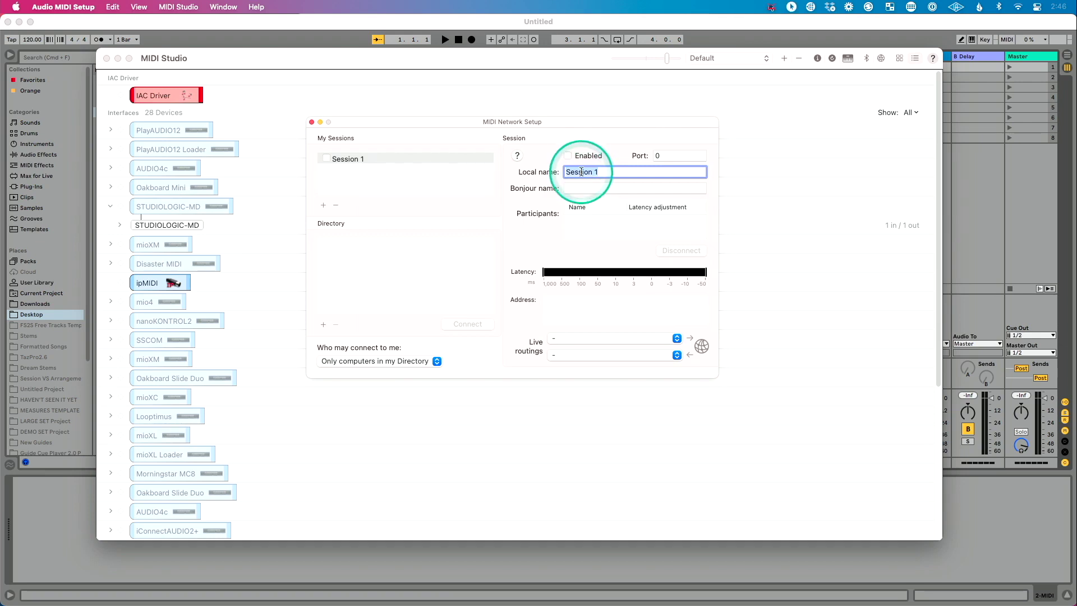
{"action": "type", "text": "tol"}
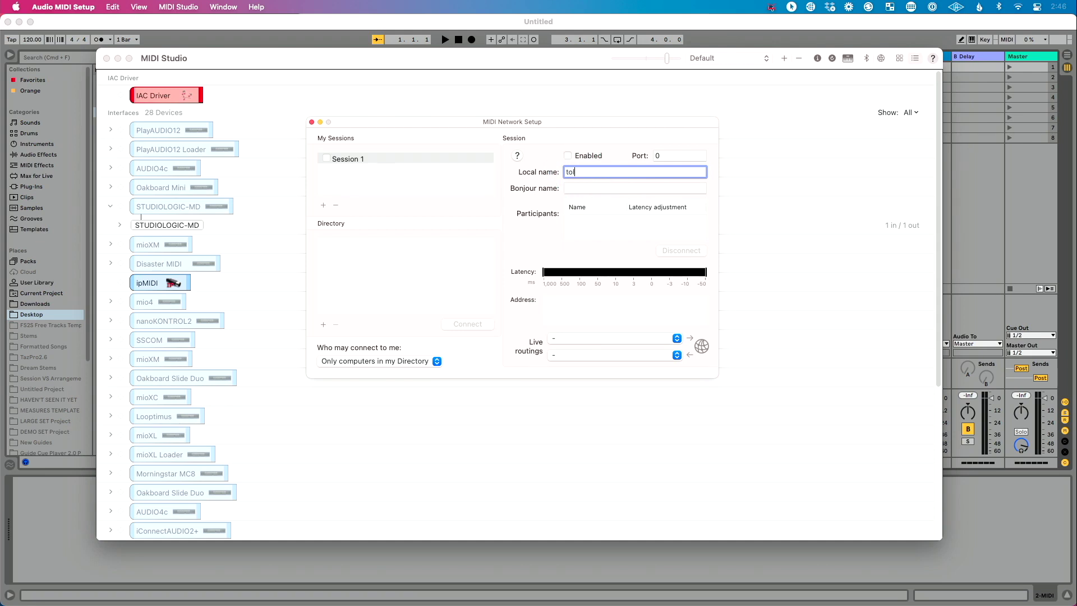
{"action": "type", "text": "ightkey"}
{"action": "key", "text": "Tab"}
{"action": "type", "text": "fromableton"}
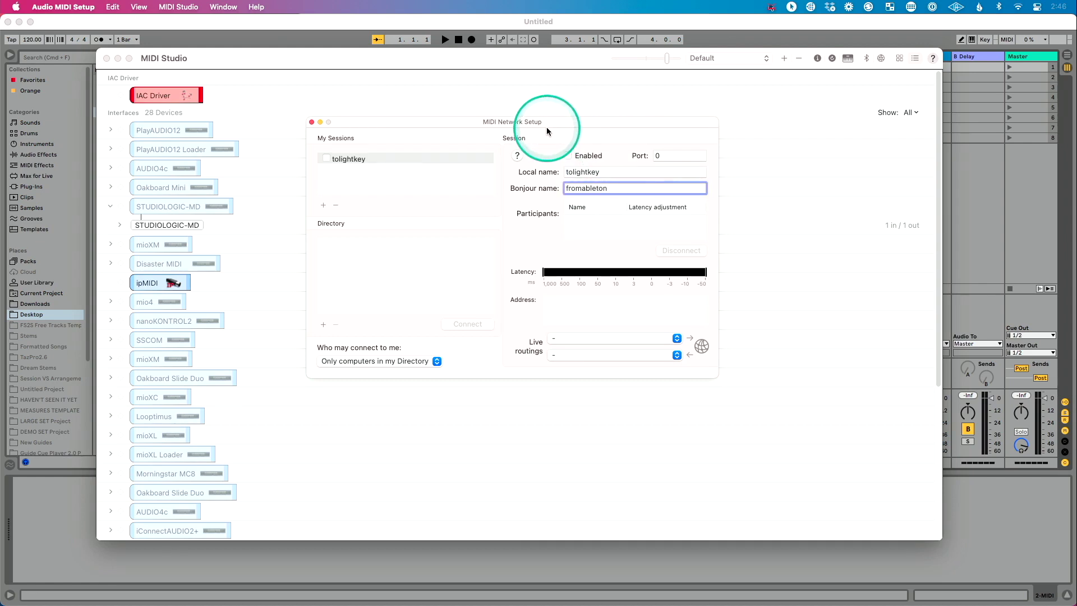
{"action": "left_click", "coordinate": [545, 196]}
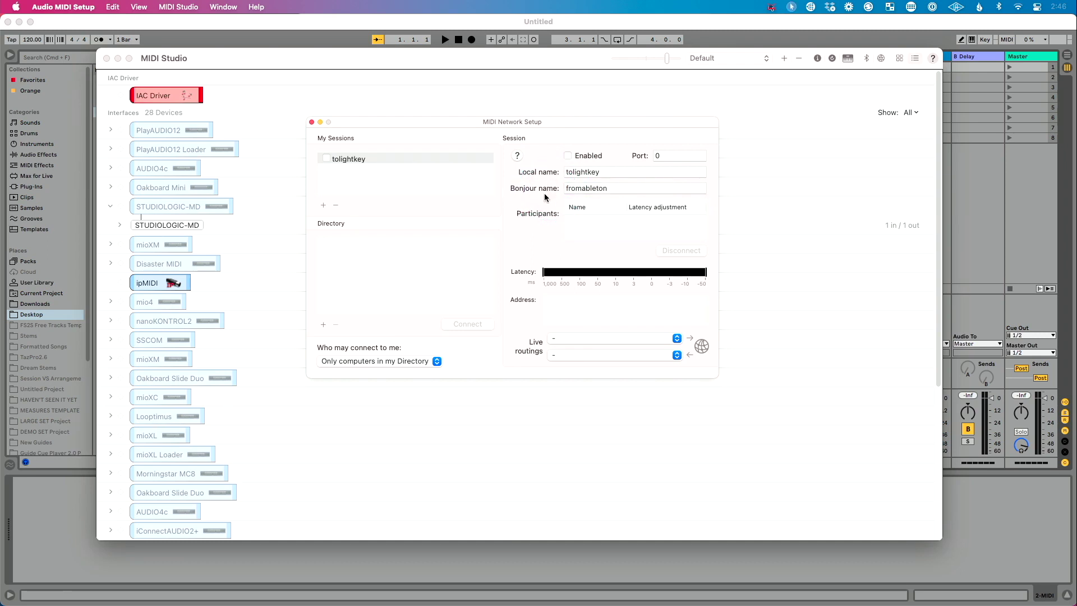
Allow anyone to connect to this computer and enable the tolightkey session.
{"action": "left_click", "coordinate": [342, 361]}
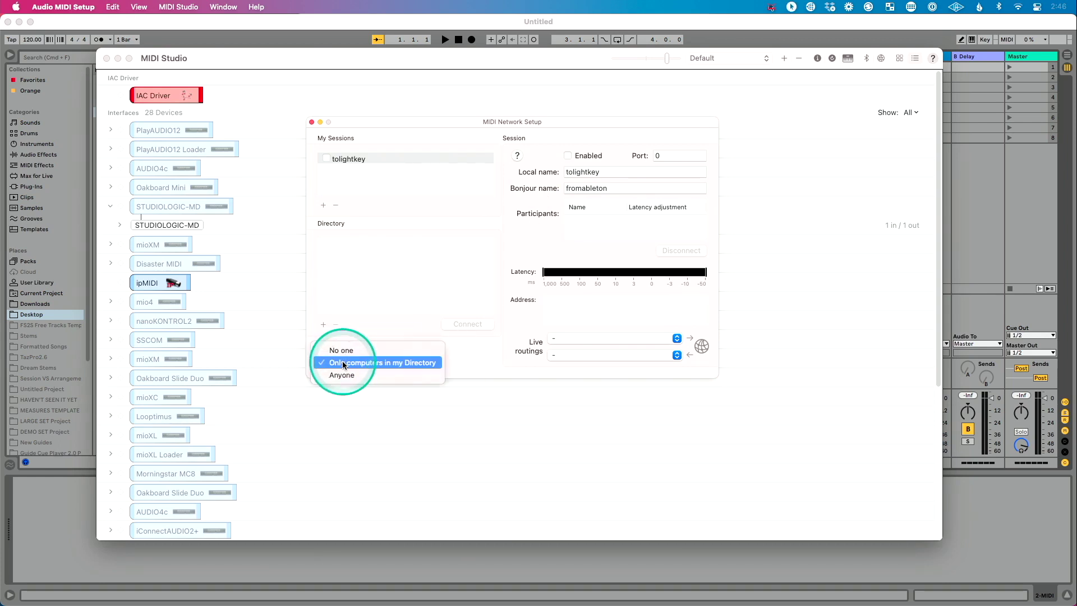
{"action": "left_click", "coordinate": [344, 374]}
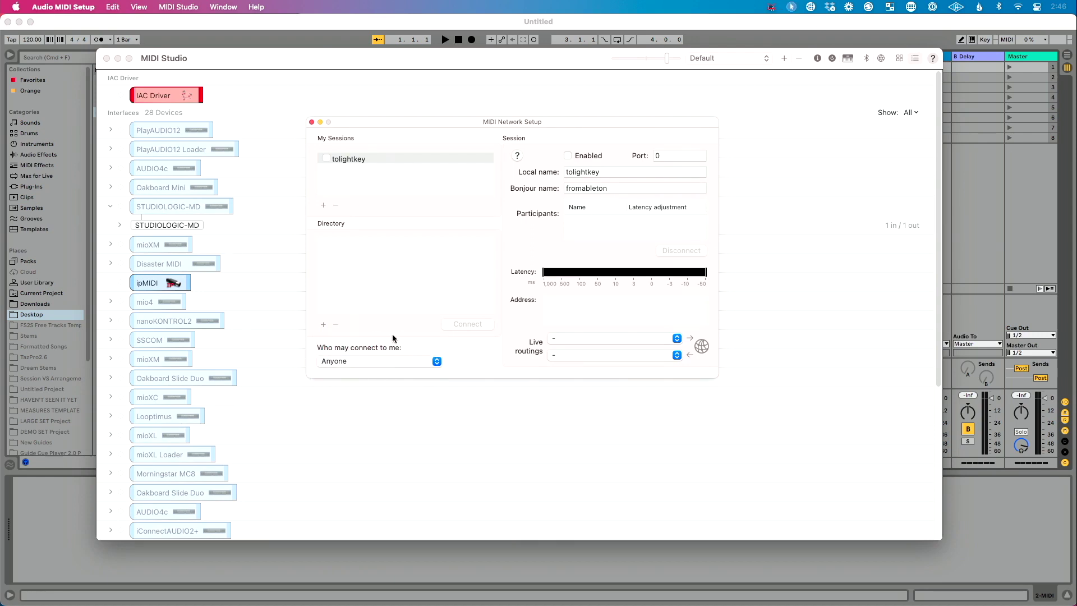
{"action": "left_click", "coordinate": [326, 160]}
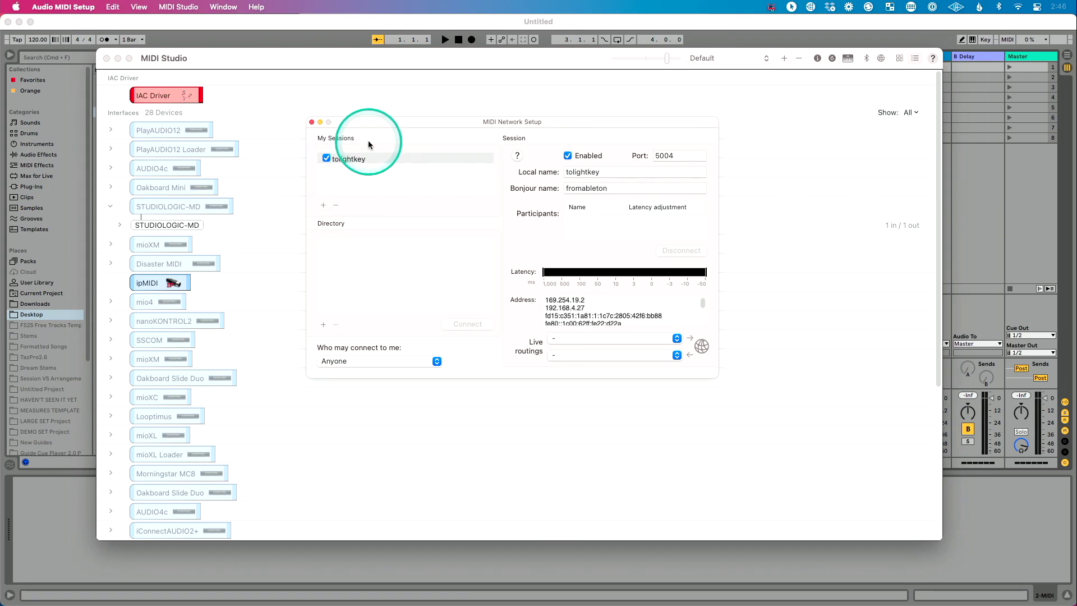
{"action": "left_click", "coordinate": [536, 336]}
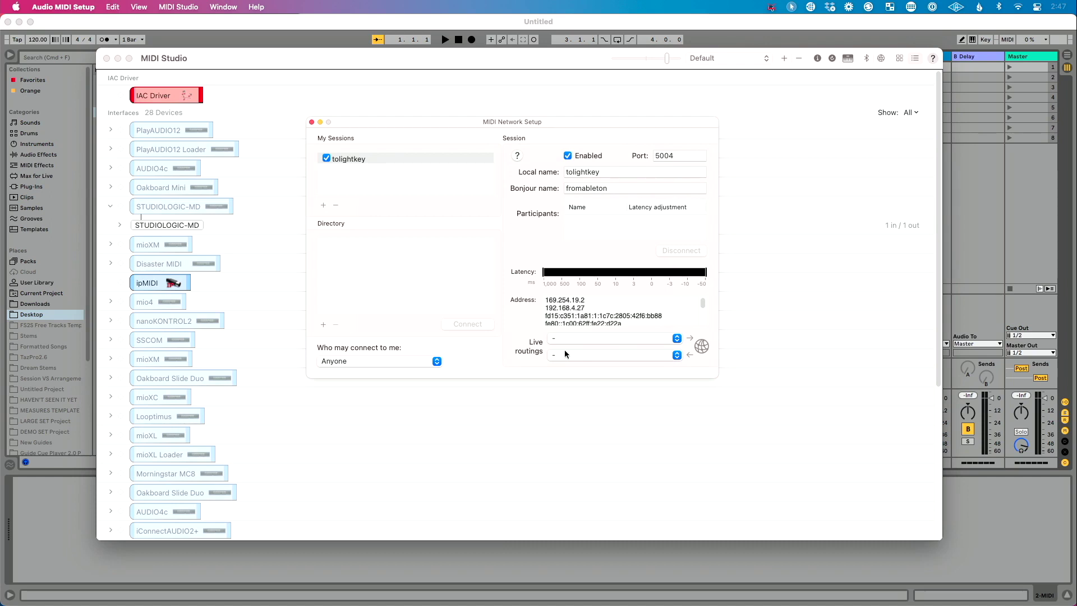
Switch to Ableton Live and, in the MIDI preferences, turn Track and Sync off and back on for the Network (tolightkey) output port.
{"action": "left_click", "coordinate": [969, 216]}
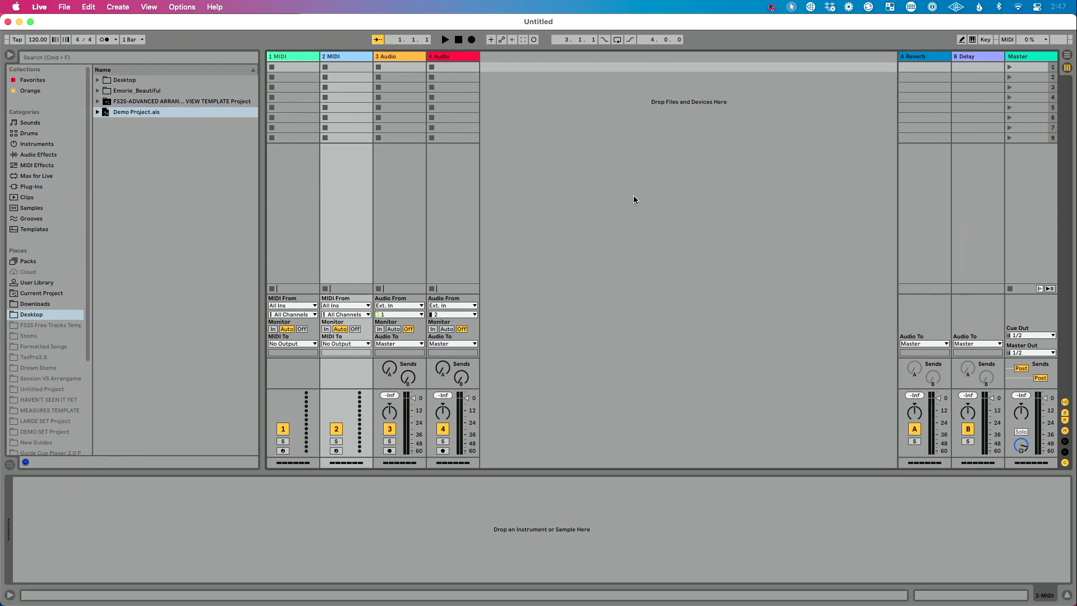
{"action": "key", "text": "super+comma"}
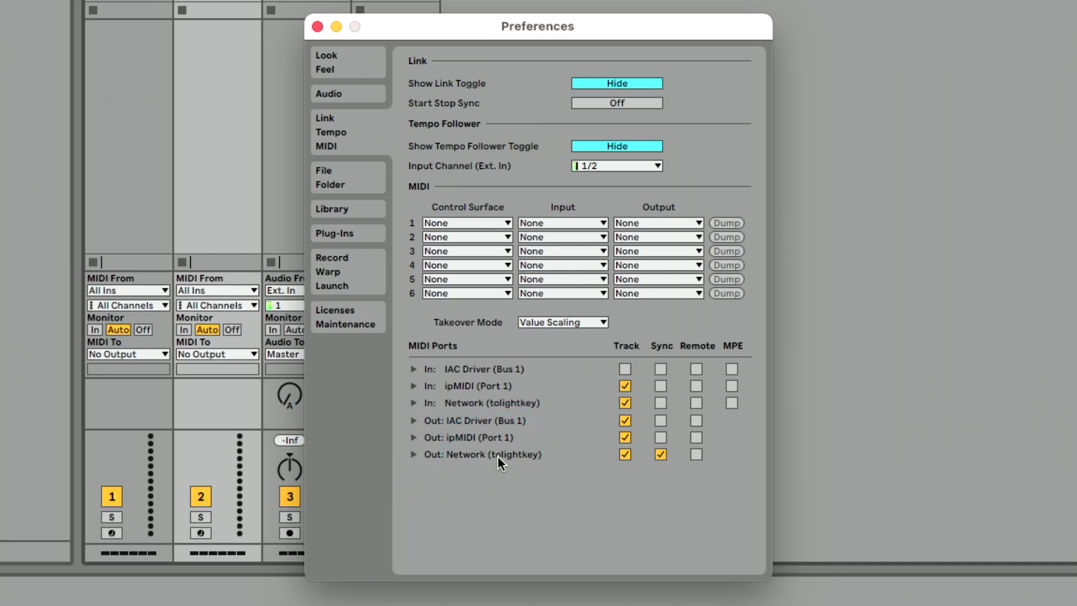
{"action": "left_click", "coordinate": [625, 453]}
{"action": "left_click", "coordinate": [625, 454]}
{"action": "left_click", "coordinate": [661, 454]}
{"action": "left_click", "coordinate": [660, 454]}
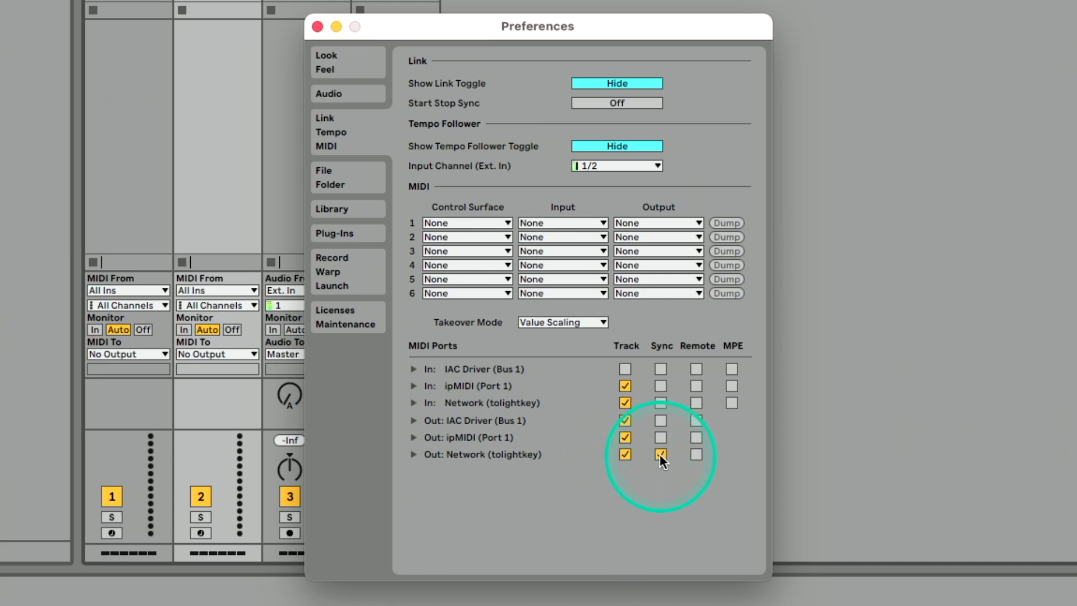
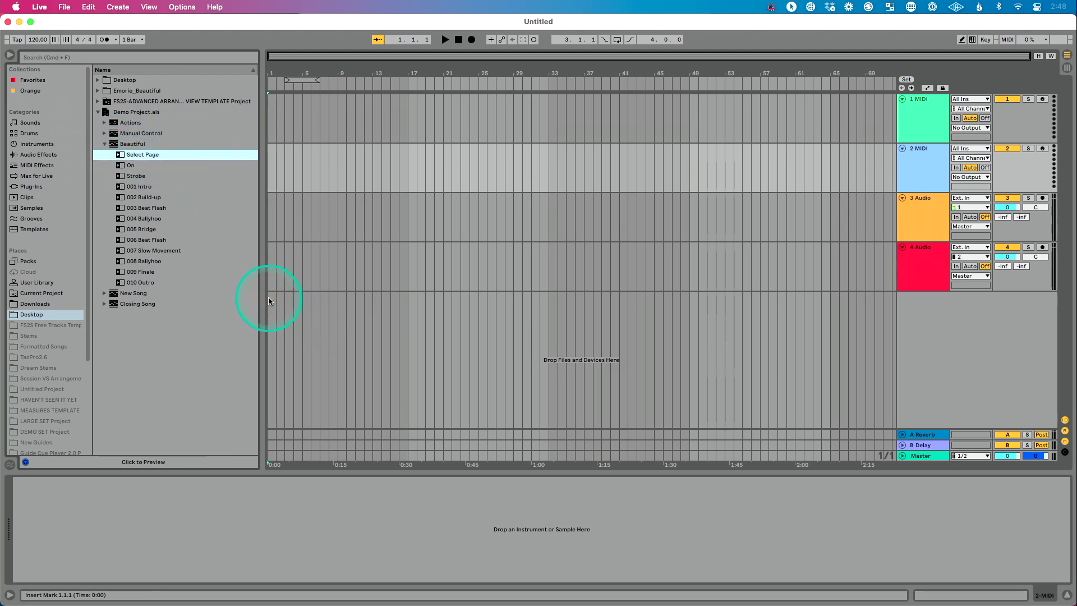
Place Beautiful's Select Page clip at bar 1 on a new track, and 005 Bridge, 004 Ballyhoo and 003 Beat Flash on a second new track.
{"action": "mouse_move", "coordinate": [145, 159]}
{"action": "left_mouse_down"}
{"action": "mouse_move", "coordinate": [281, 300]}
{"action": "mouse_move", "coordinate": [271, 300]}
{"action": "left_mouse_up"}
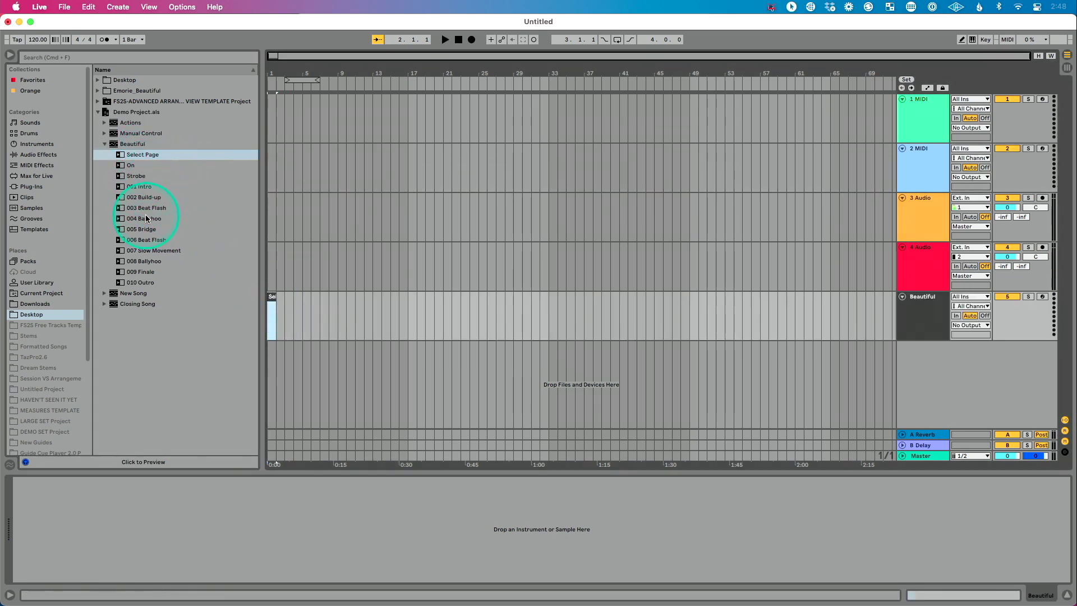
{"action": "left_click_drag", "start_coordinate": [145, 229], "coordinate": [281, 353]}
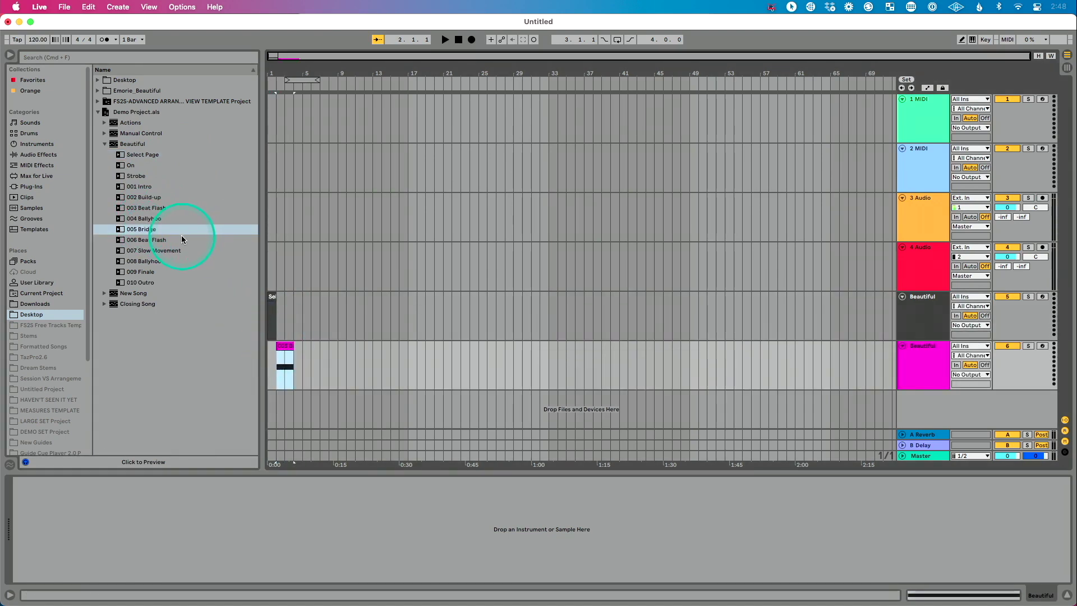
{"action": "left_click_drag", "start_coordinate": [154, 223], "coordinate": [304, 348]}
{"action": "left_click_drag", "start_coordinate": [142, 208], "coordinate": [329, 351]}
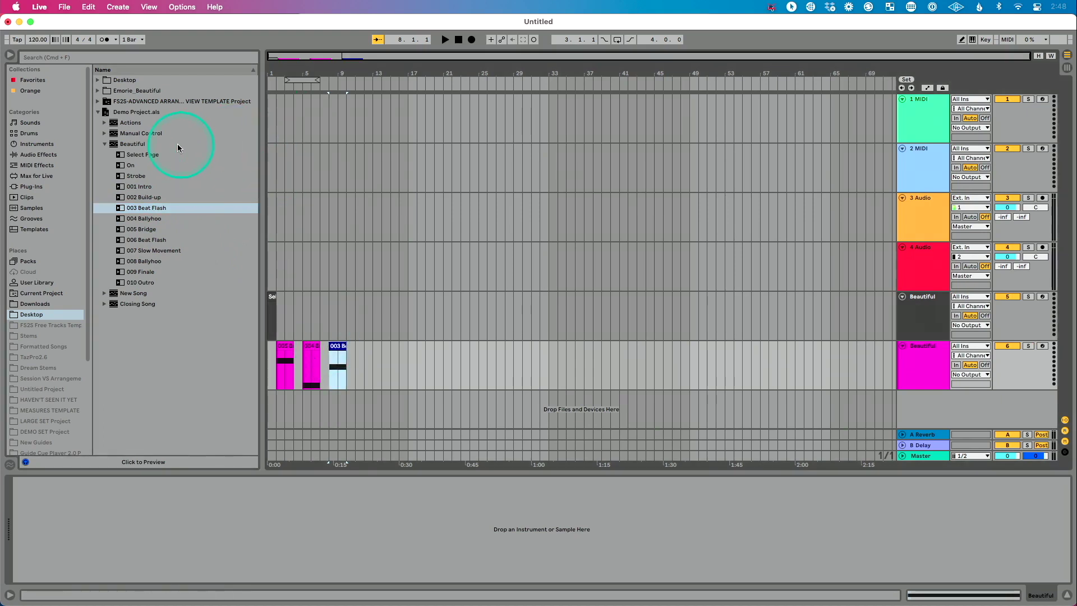
Add the Select Page clips from New Song at bar 10 and Closing Song at bar 12 to the first Beautiful track.
{"action": "left_click", "coordinate": [104, 144]}
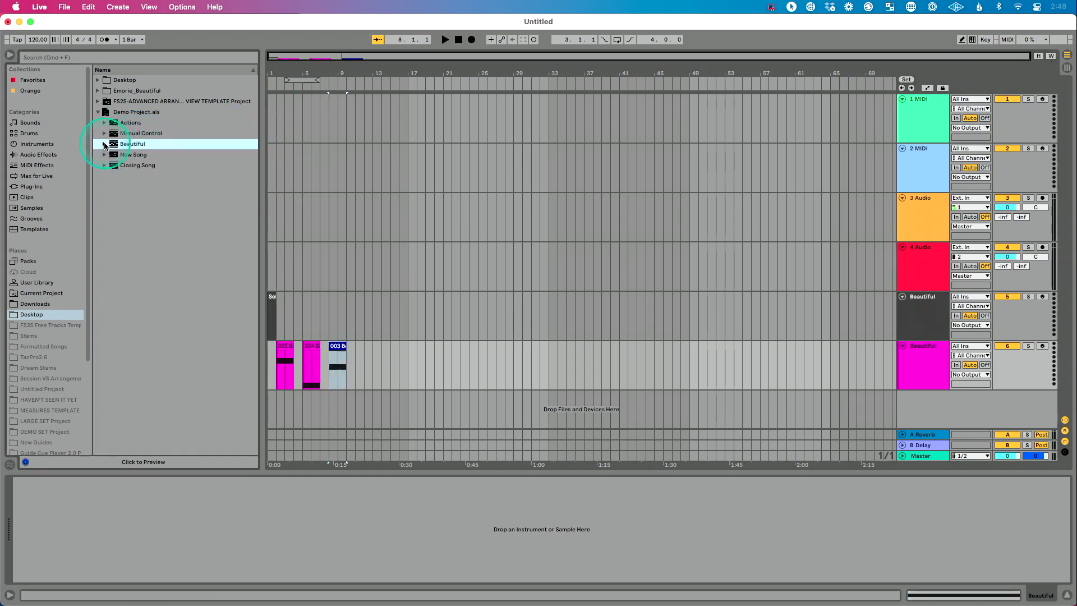
{"action": "left_click", "coordinate": [104, 154]}
{"action": "left_click_drag", "start_coordinate": [133, 165], "coordinate": [345, 325]}
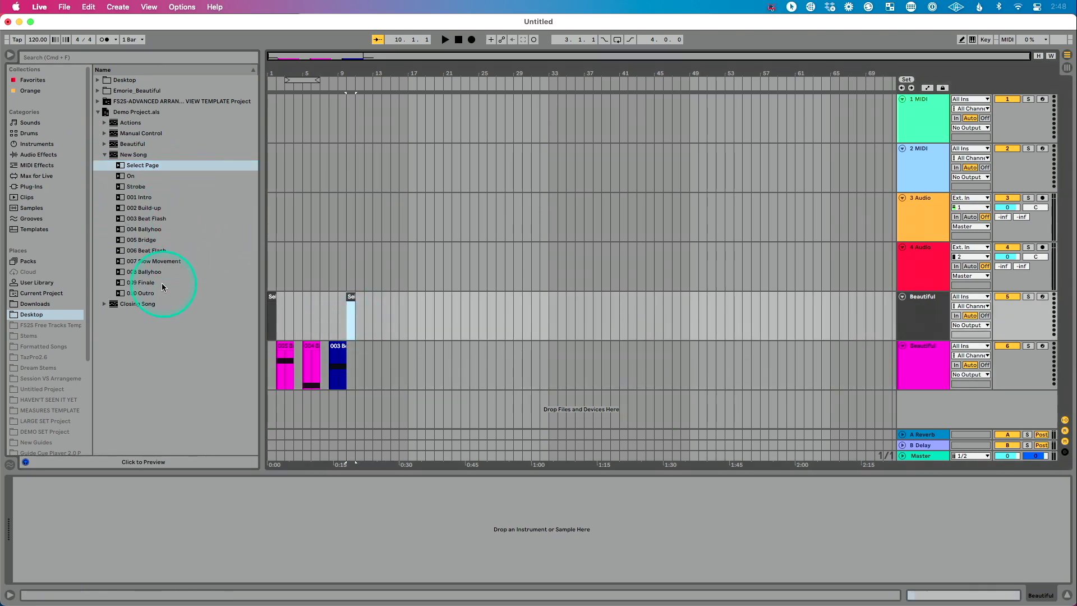
{"action": "left_click", "coordinate": [105, 303]}
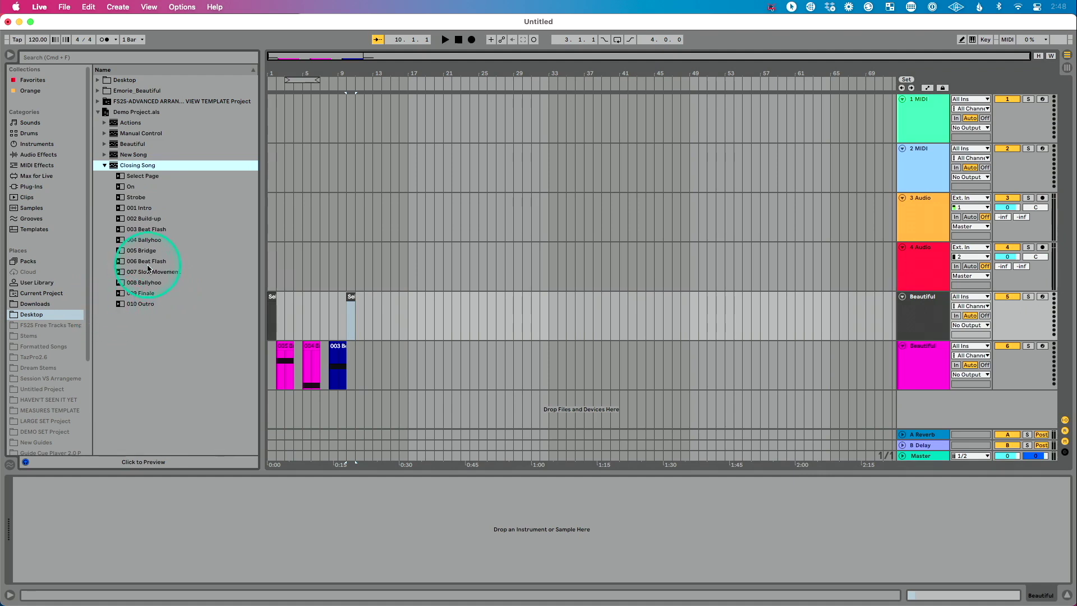
{"action": "left_click_drag", "start_coordinate": [130, 175], "coordinate": [363, 317]}
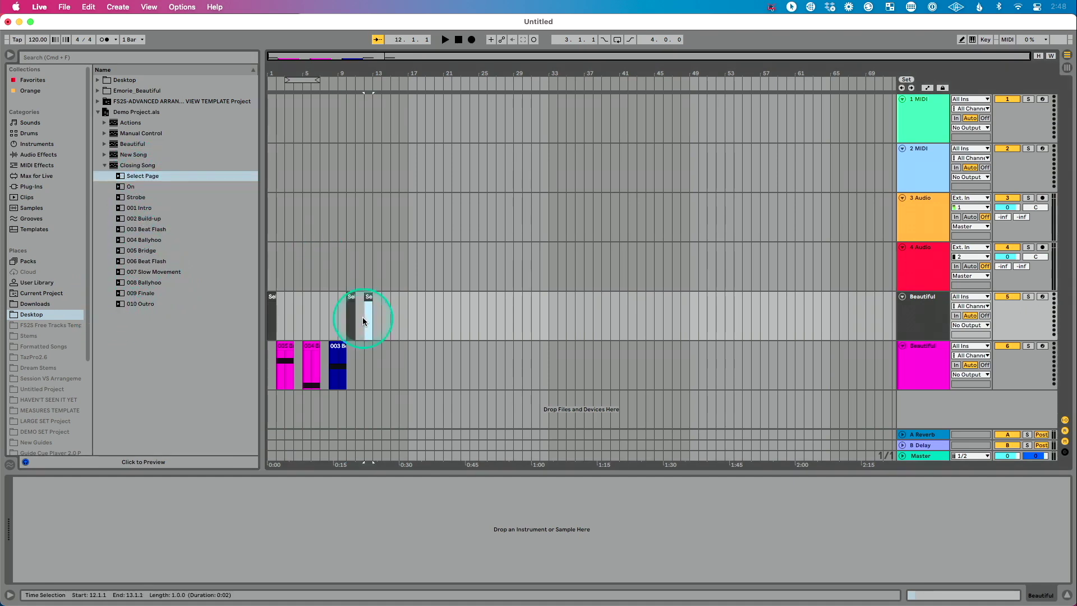
Duplicate the range with the three Select Page clips, bars 1 to 13, on the first Beautiful track.
{"action": "left_click", "coordinate": [270, 295]}
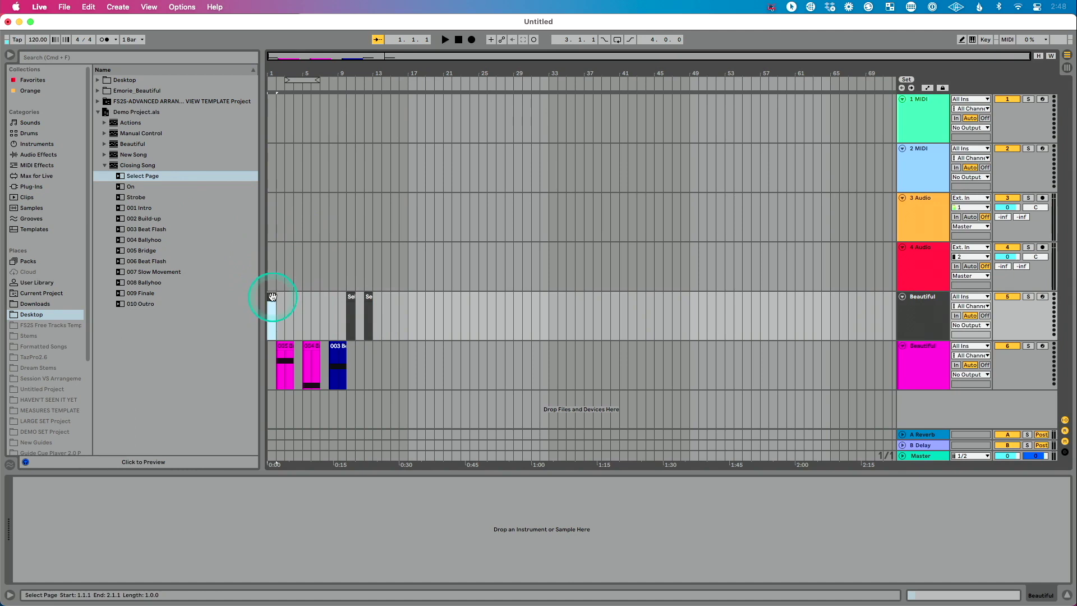
{"action": "left_click", "coordinate": [366, 300], "text": "shift"}
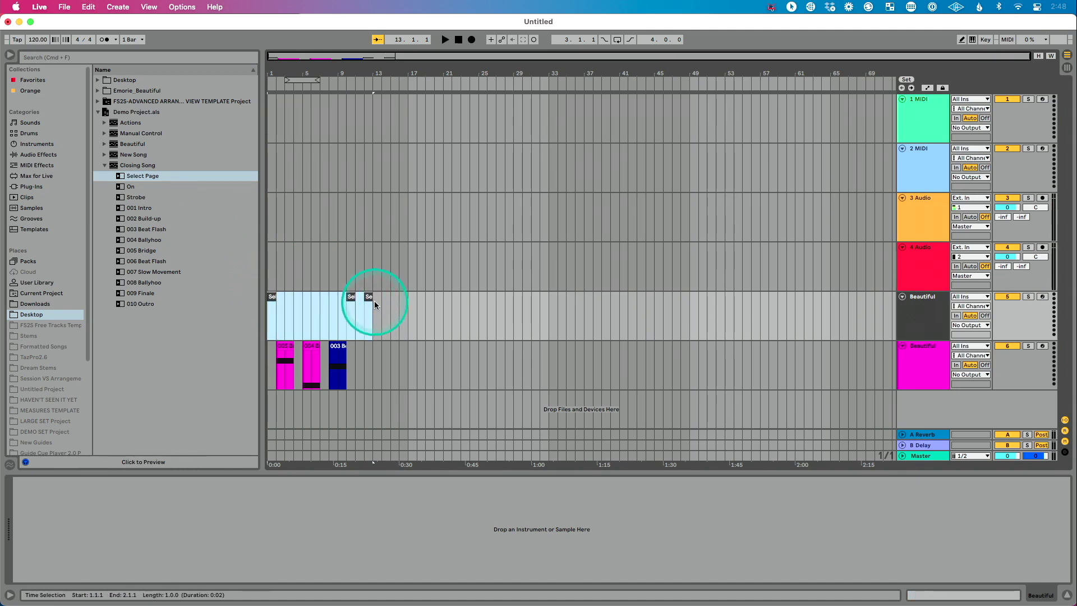
{"action": "key", "text": "super+d"}
{"action": "left_click", "coordinate": [391, 299]}
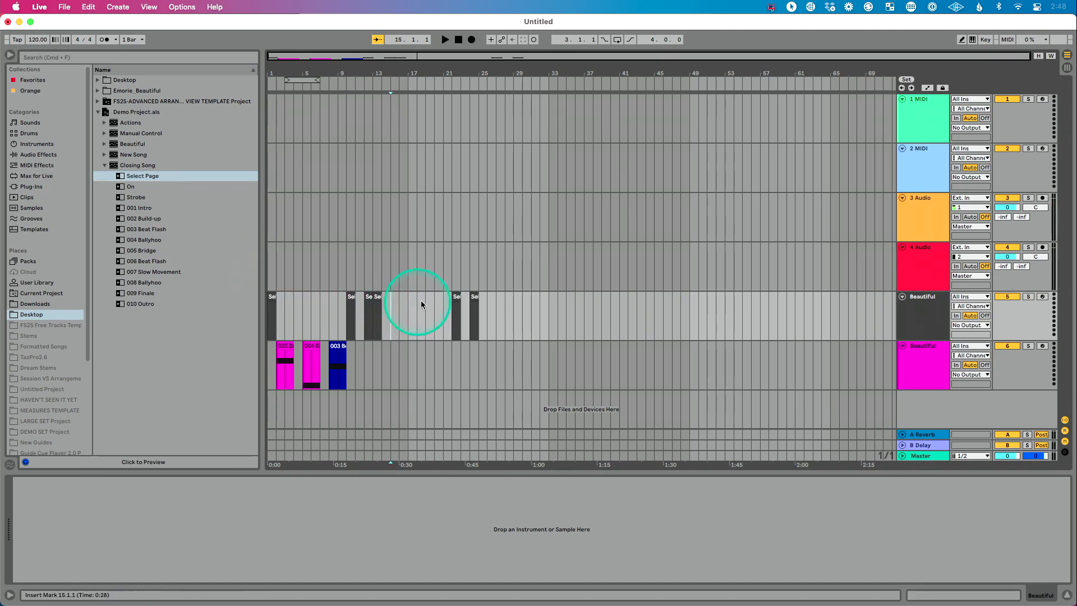
Move the two duplicated Select Page clips near bars 22 and 24 so that they start at bar 14 on the same track.
{"action": "left_click", "coordinate": [456, 297]}
{"action": "left_click", "coordinate": [474, 297], "text": "shift"}
{"action": "left_click", "coordinate": [461, 297]}
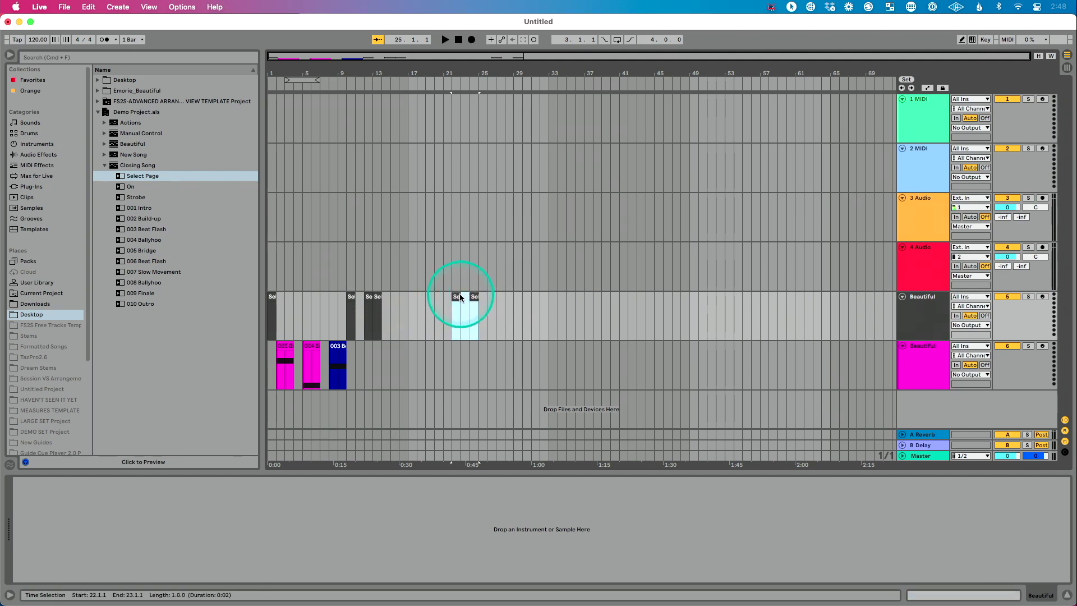
{"action": "left_click", "coordinate": [456, 298]}
{"action": "left_click", "coordinate": [476, 303], "text": "shift"}
{"action": "left_click_drag", "start_coordinate": [457, 295], "coordinate": [387, 298]}
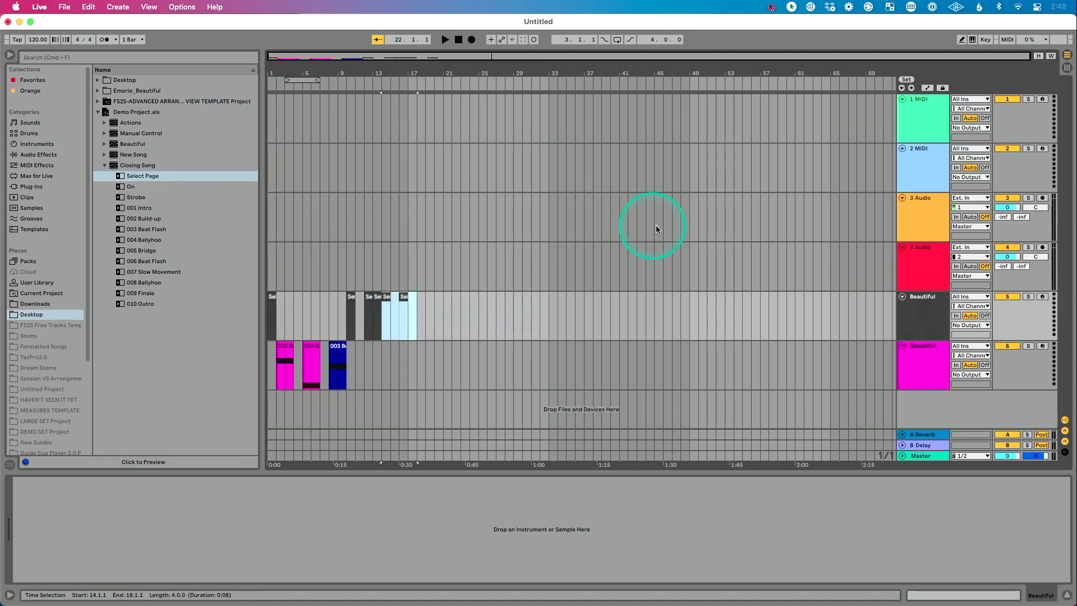
Delete the four empty default tracks, 1 MIDI through 4 Audio.
{"action": "left_click", "coordinate": [924, 258]}
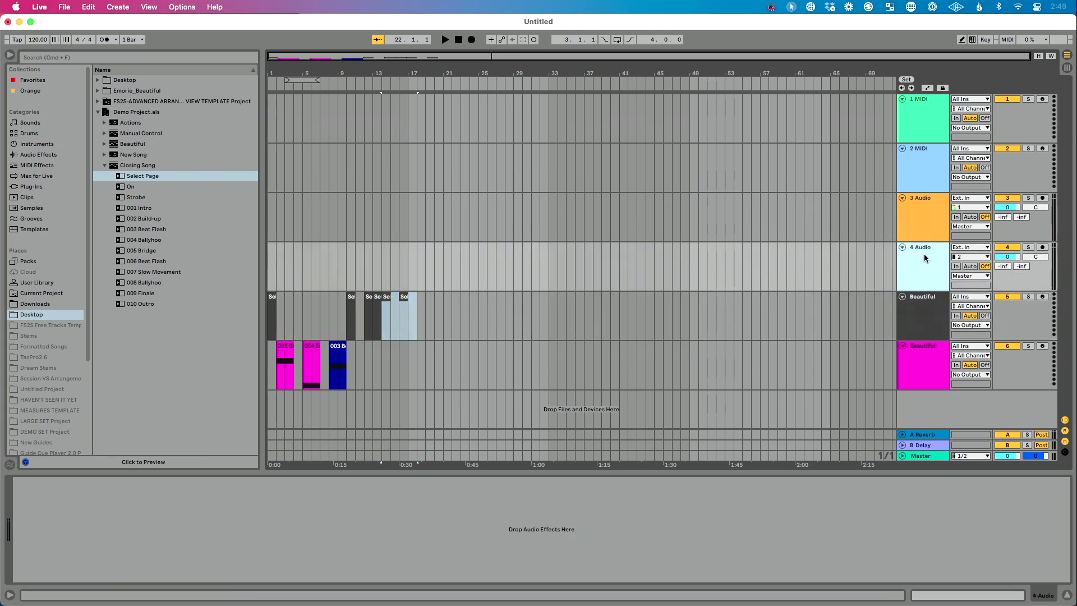
{"action": "left_click", "coordinate": [929, 111], "text": "shift"}
{"action": "key", "text": "Delete"}
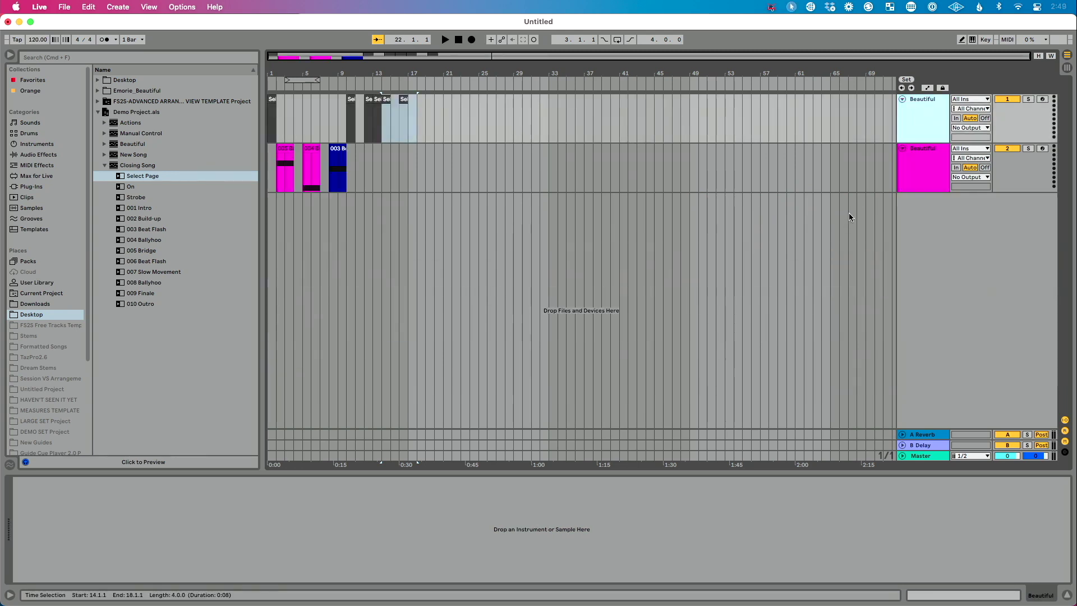
Route the MIDI output of both Beautiful tracks to Network (tolightkey) on channel 16.
{"action": "left_click", "coordinate": [920, 169]}
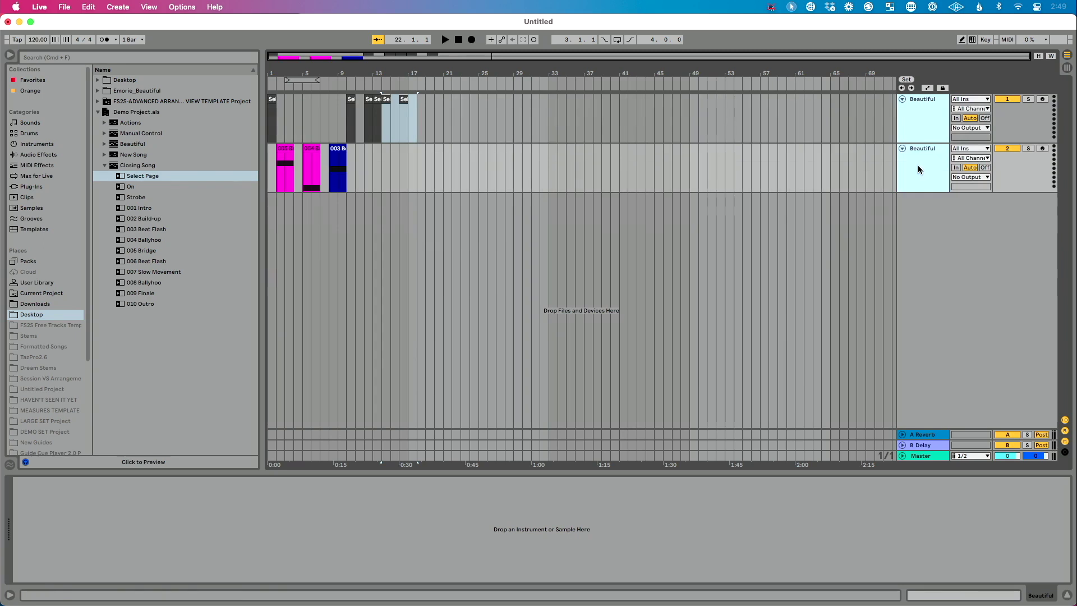
{"action": "left_click", "coordinate": [960, 128]}
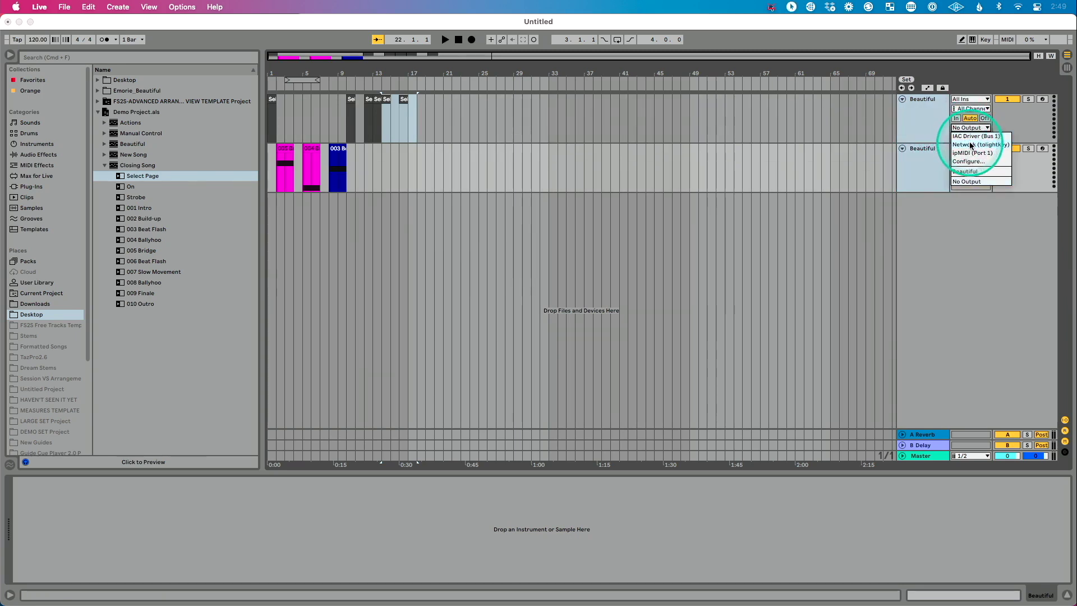
{"action": "left_click", "coordinate": [974, 145]}
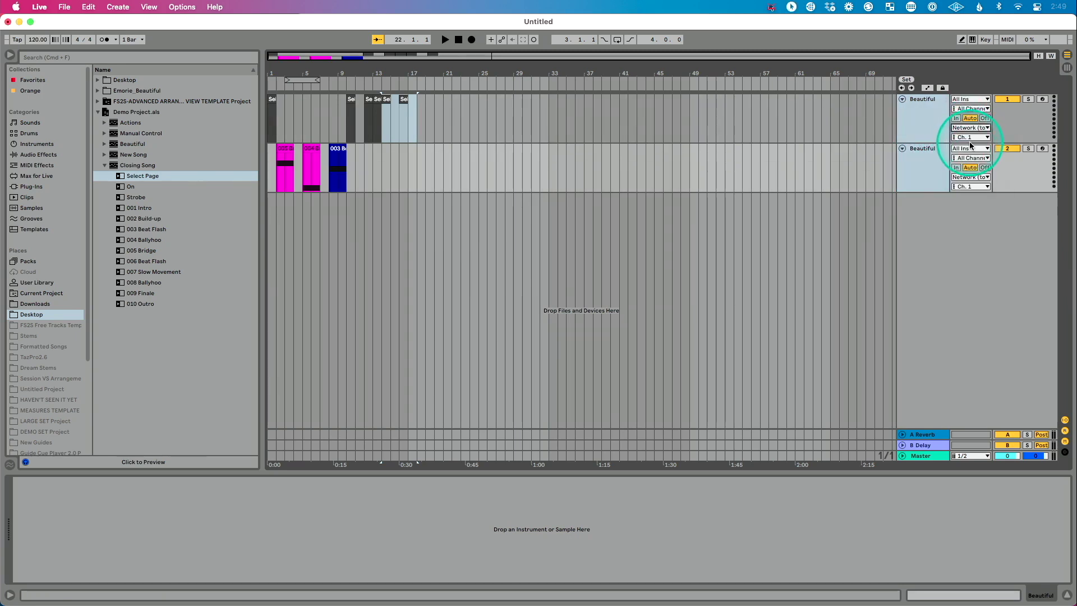
{"action": "left_click", "coordinate": [971, 177]}
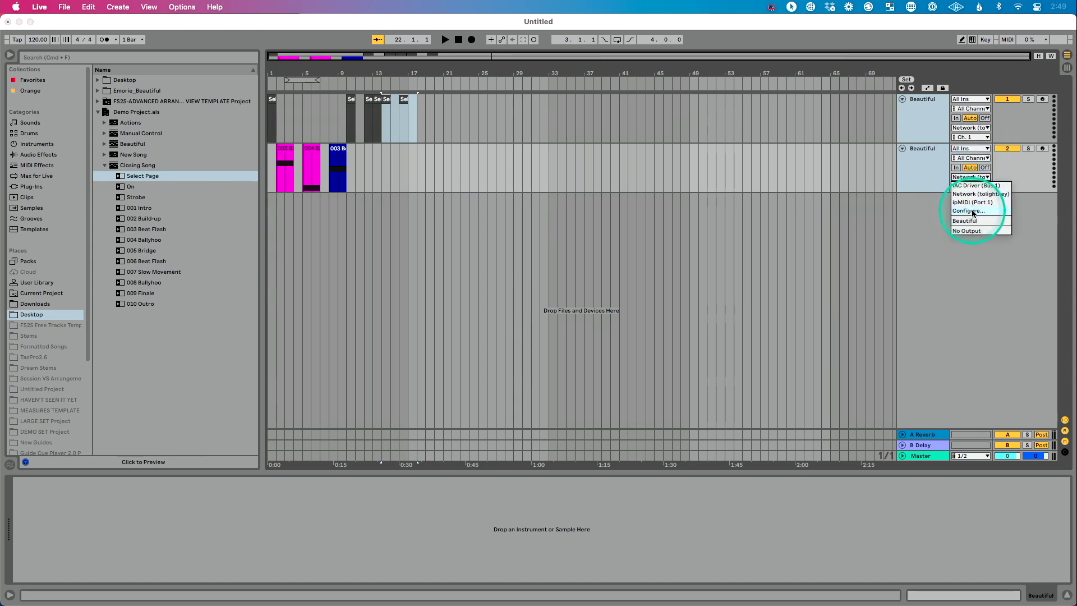
{"action": "left_click", "coordinate": [936, 168]}
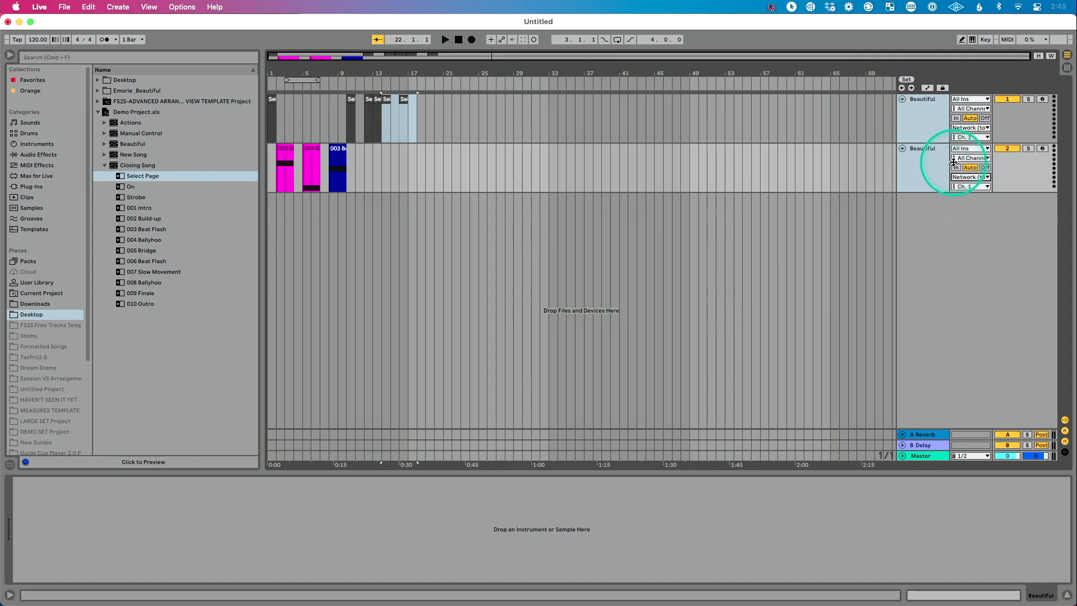
{"action": "left_click", "coordinate": [970, 137]}
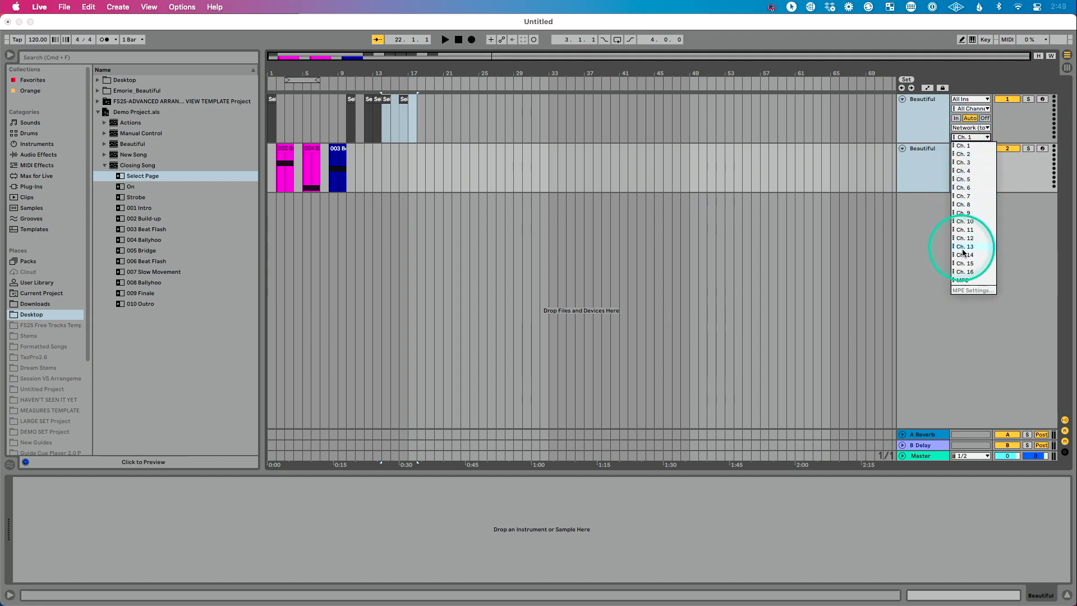
{"action": "left_click", "coordinate": [972, 272]}
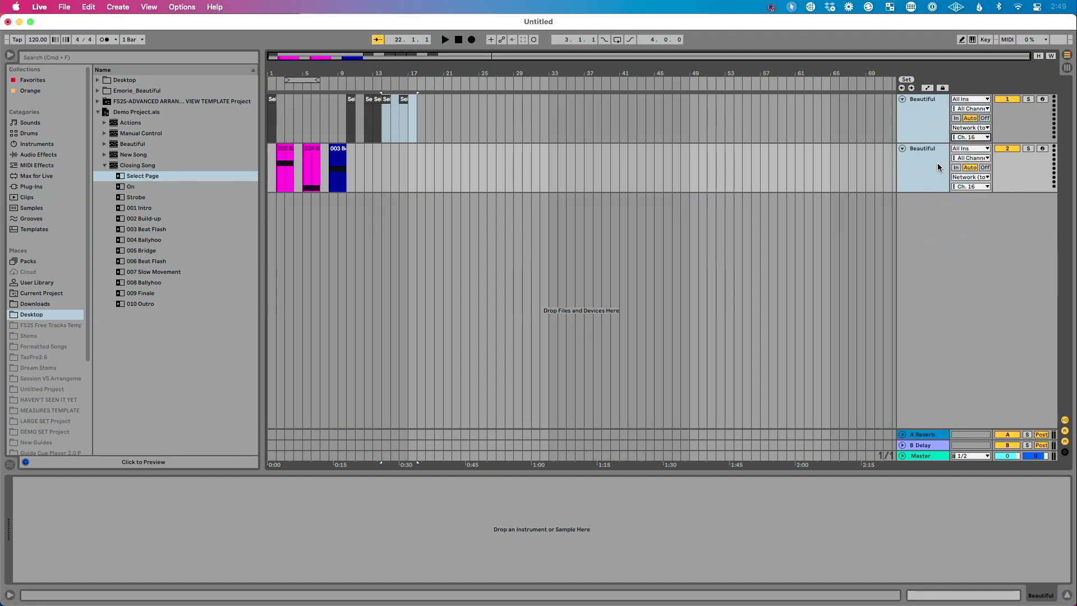
{"action": "left_click", "coordinate": [935, 184]}
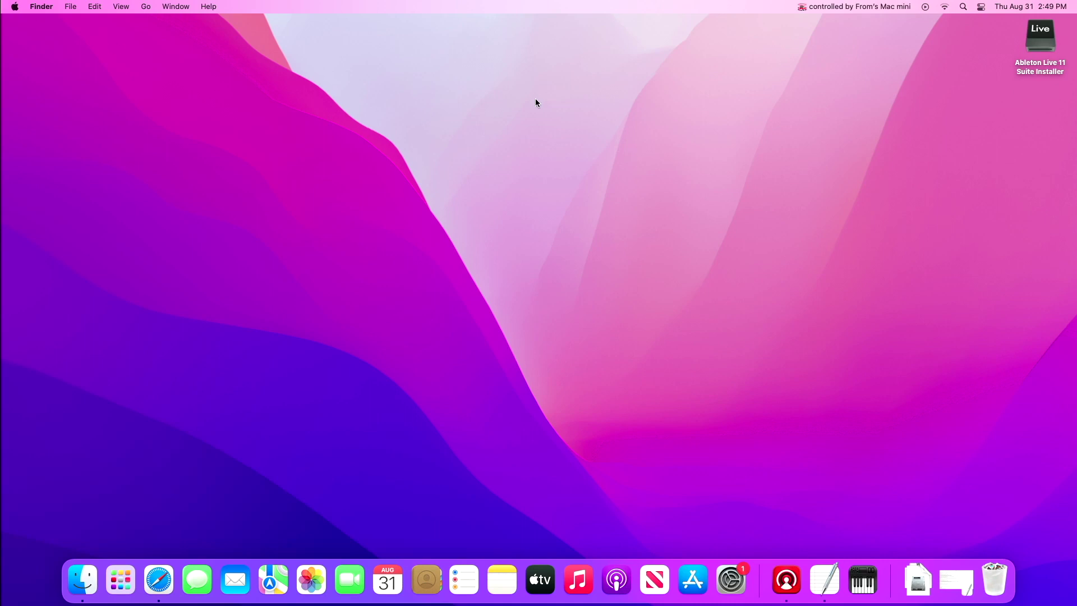
Open Audio MIDI Setup on the remote Mac.
{"action": "key", "text": "super+space"}
{"action": "type", "text": "audio"}
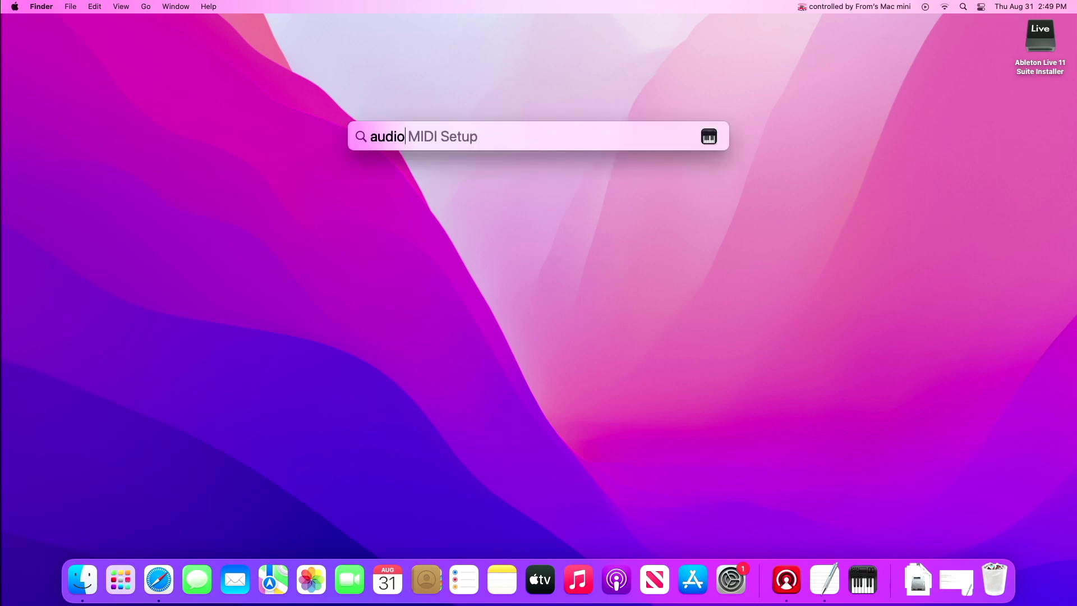
{"action": "key", "text": "Return"}
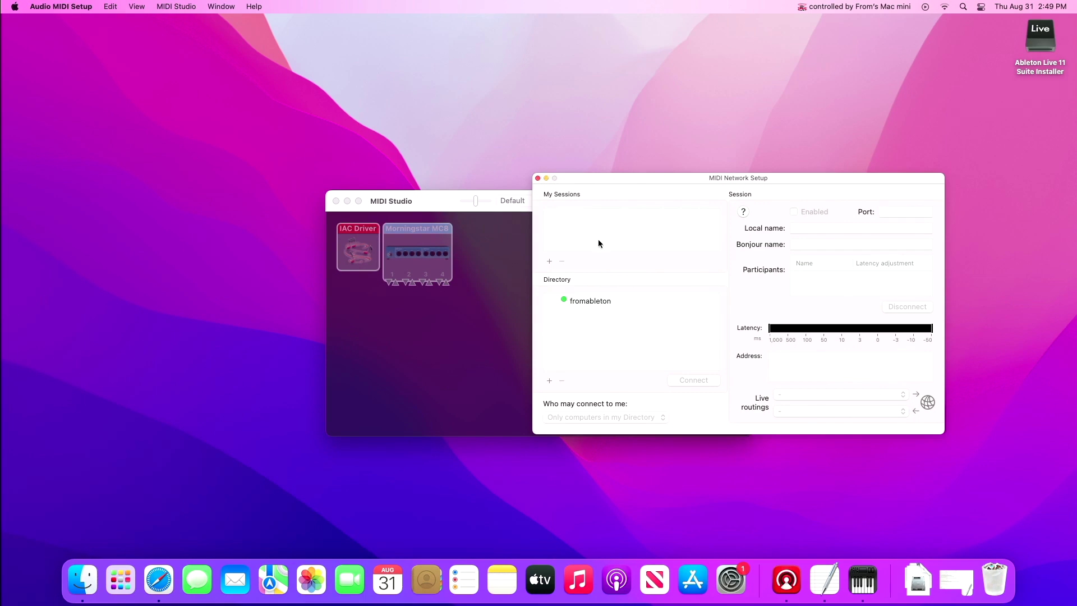
Close the MIDI Network Setup window, and hide and show the MIDI Studio window again.
{"action": "left_click", "coordinate": [537, 179]}
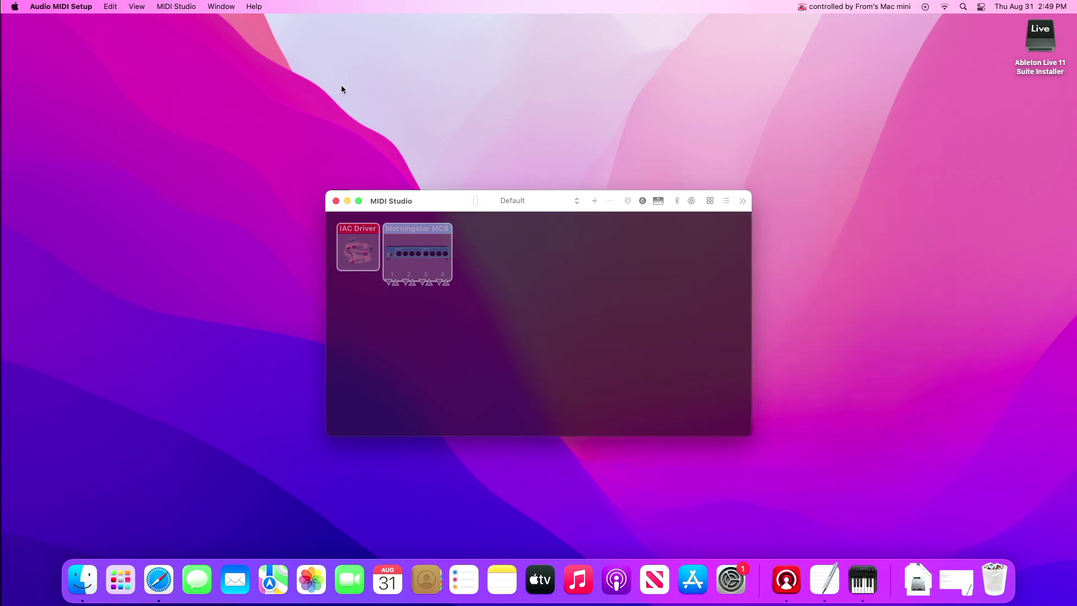
{"action": "left_click", "coordinate": [219, 7]}
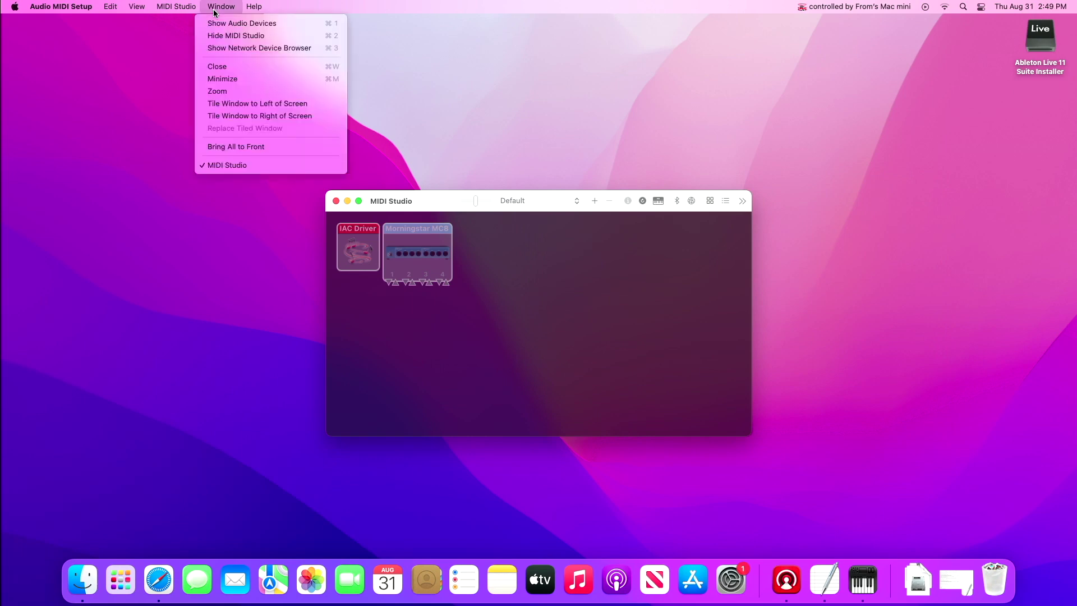
{"action": "left_click", "coordinate": [230, 36]}
{"action": "left_click", "coordinate": [208, 7]}
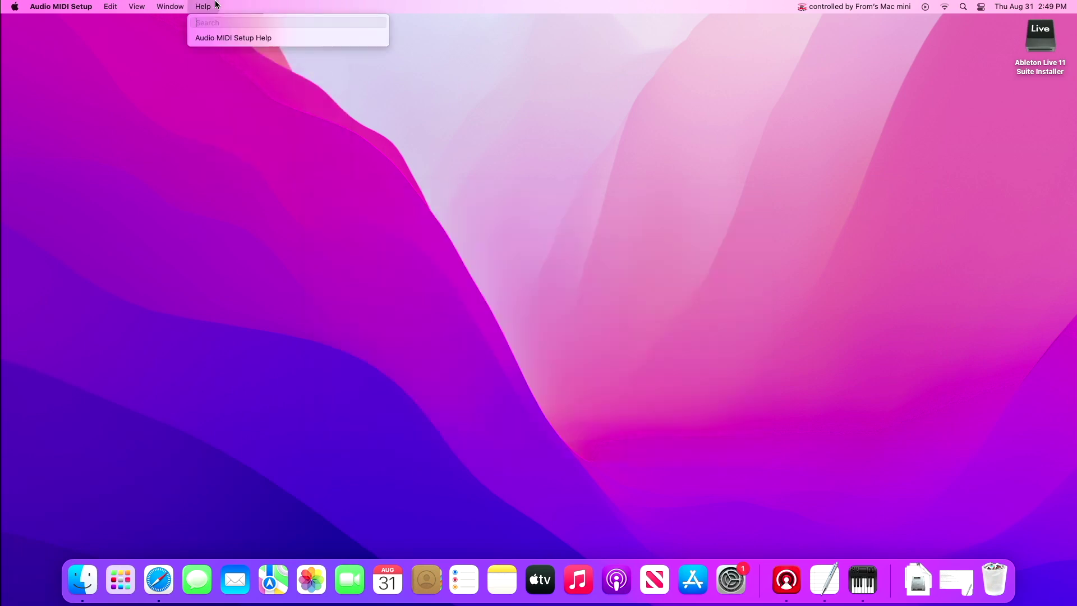
{"action": "mouse_move", "coordinate": [186, 6]}
{"action": "left_click", "coordinate": [188, 35]}
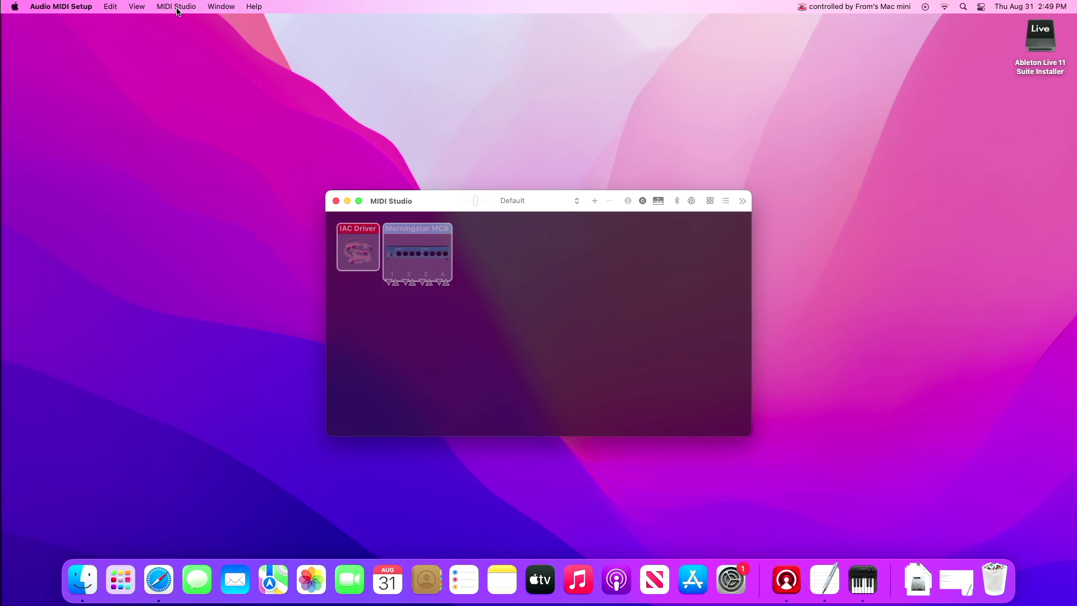
Open the MIDI Network Setup window from MIDI Studio and move it over the MIDI Studio window.
{"action": "left_click", "coordinate": [177, 10]}
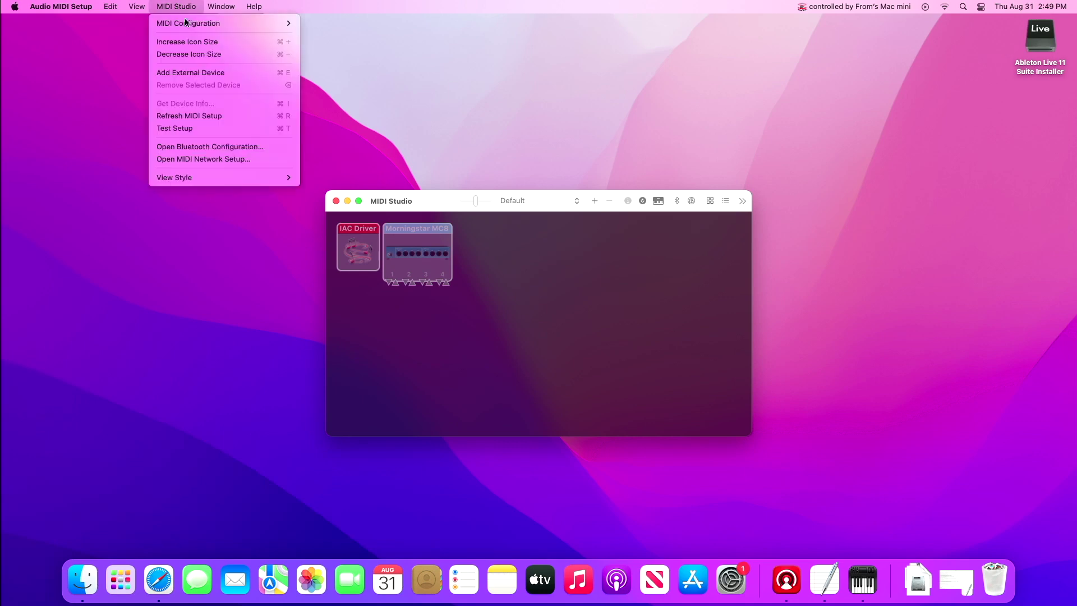
{"action": "left_click", "coordinate": [233, 158]}
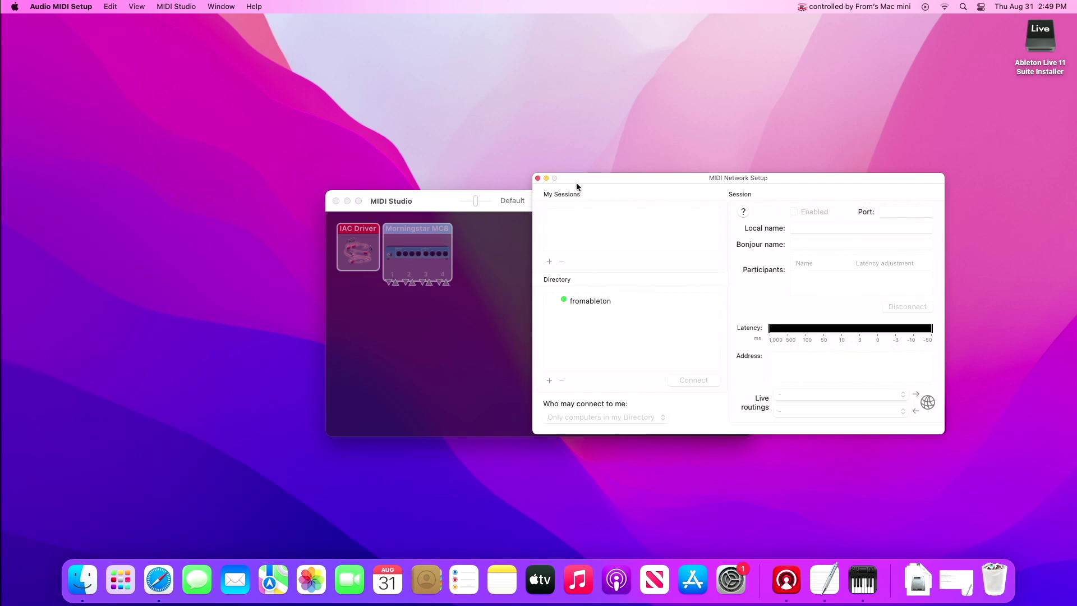
{"action": "left_click_drag", "start_coordinate": [603, 175], "coordinate": [369, 151]}
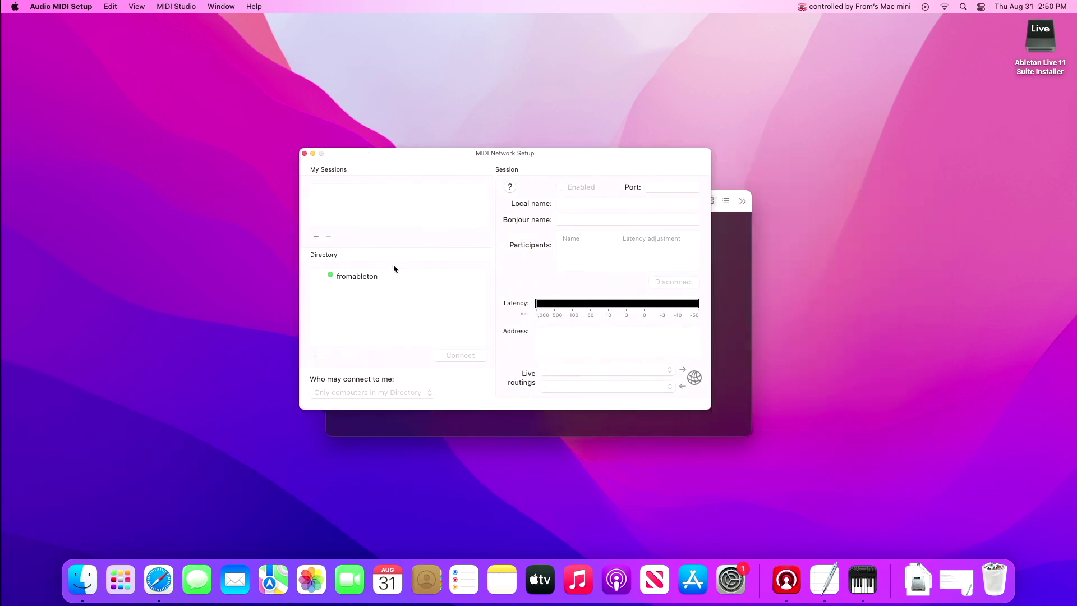